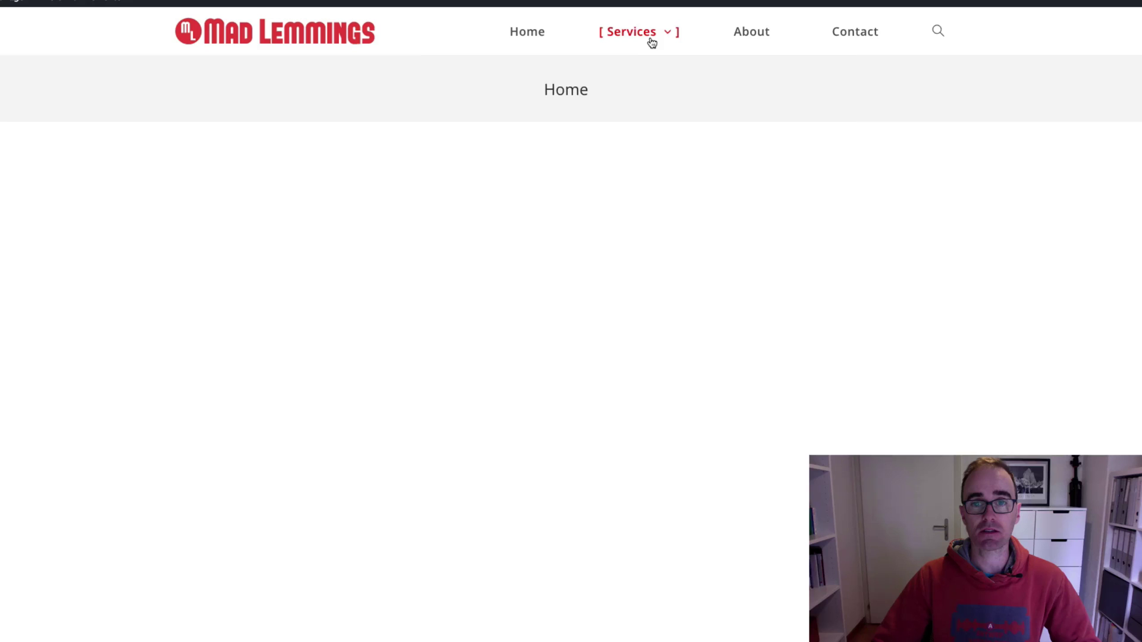
# View the Services mega menu on the site's home page.
pyautogui.moveTo(649, 43)
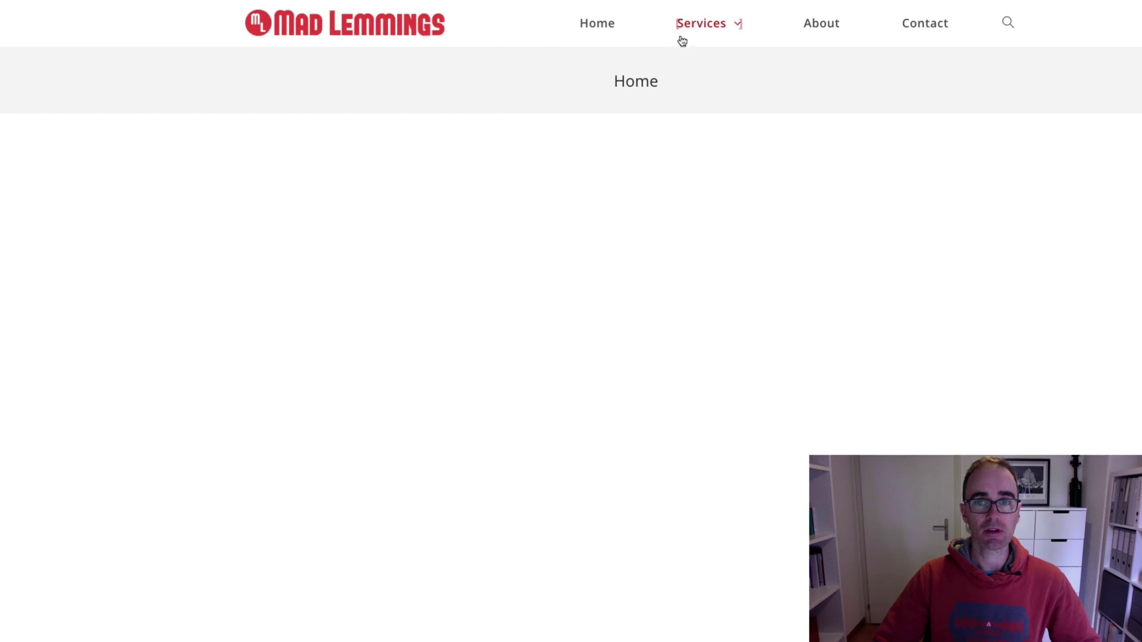
pyautogui.moveTo(702, 35)
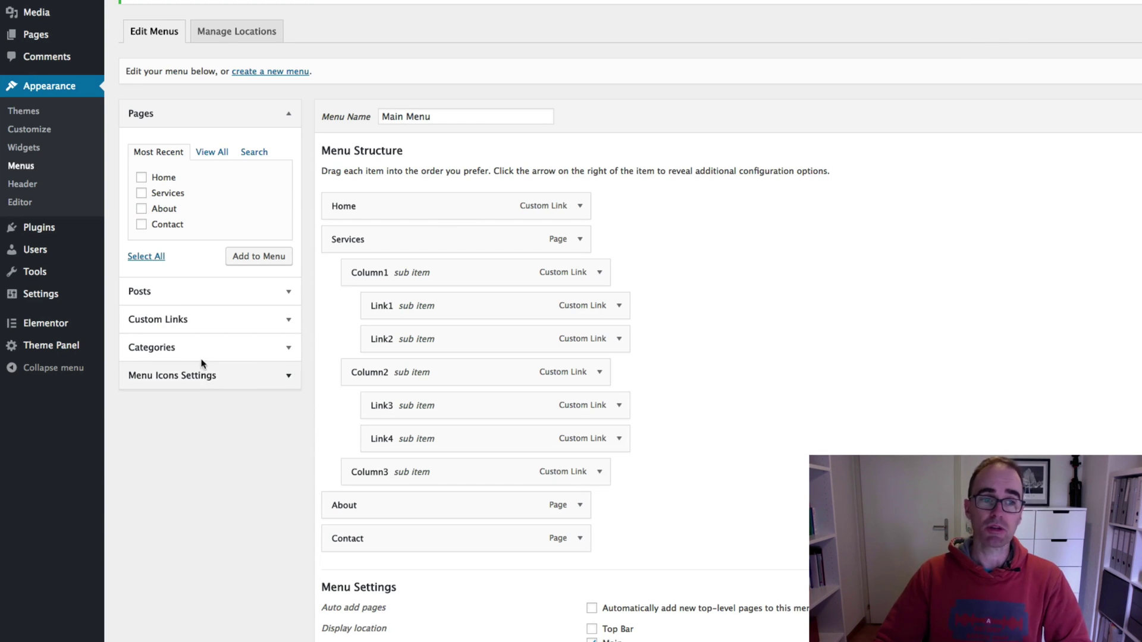
# Fill in a custom link for the menu with URL # and link text Column1.
pyautogui.click(241, 325)
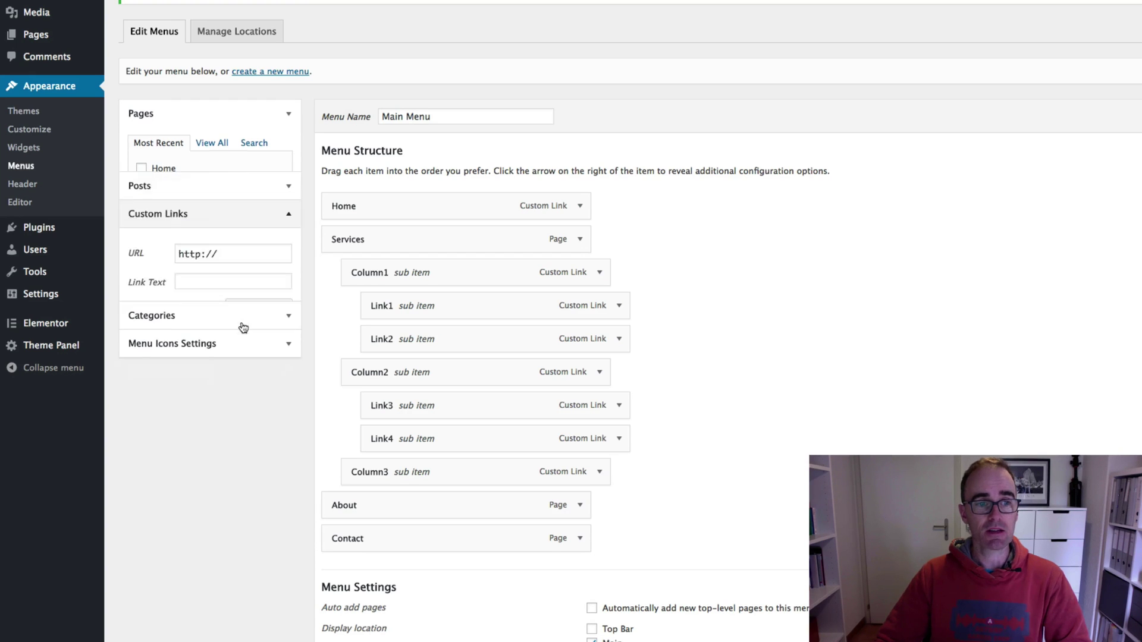
pyautogui.moveTo(257, 209); pyautogui.dragTo(149, 211)
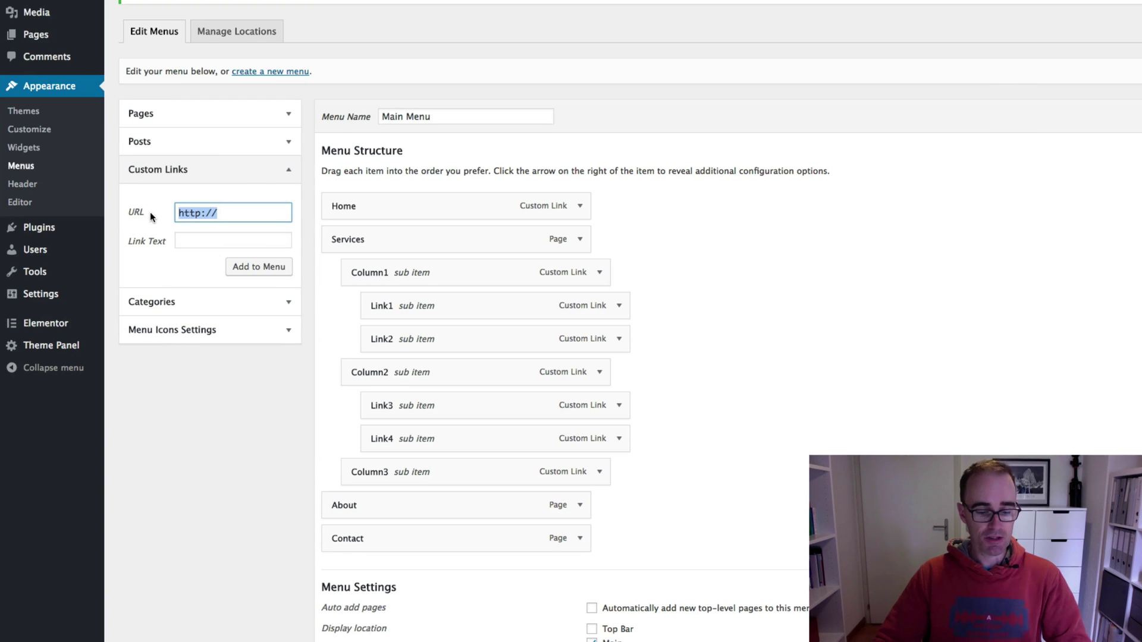
pyautogui.write('#')
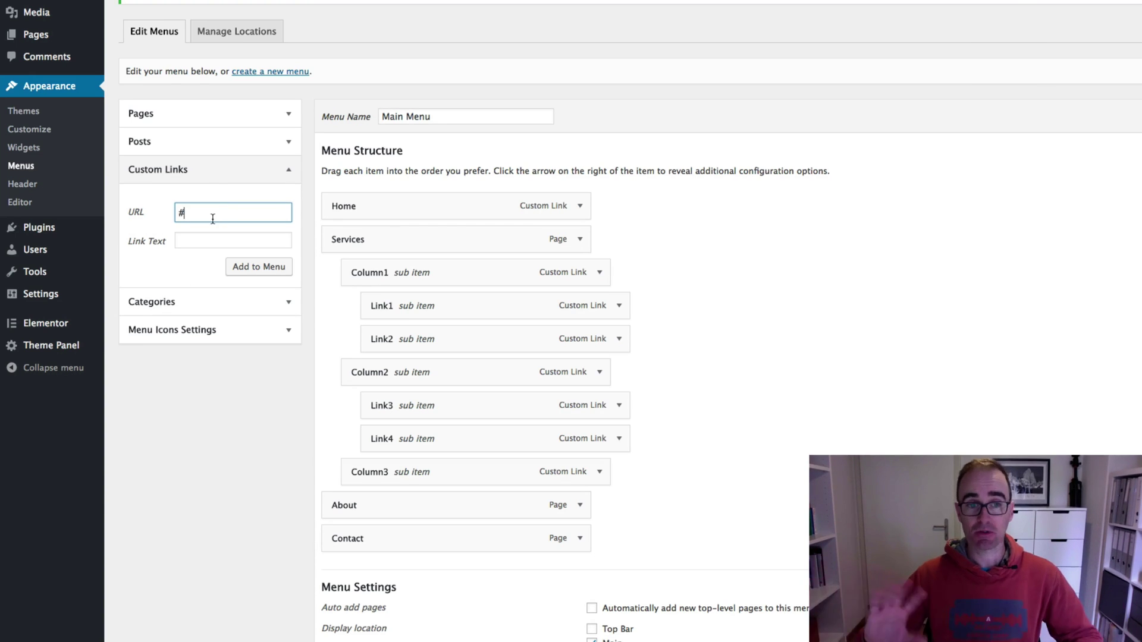
pyautogui.click(224, 245)
pyautogui.write('Columns')
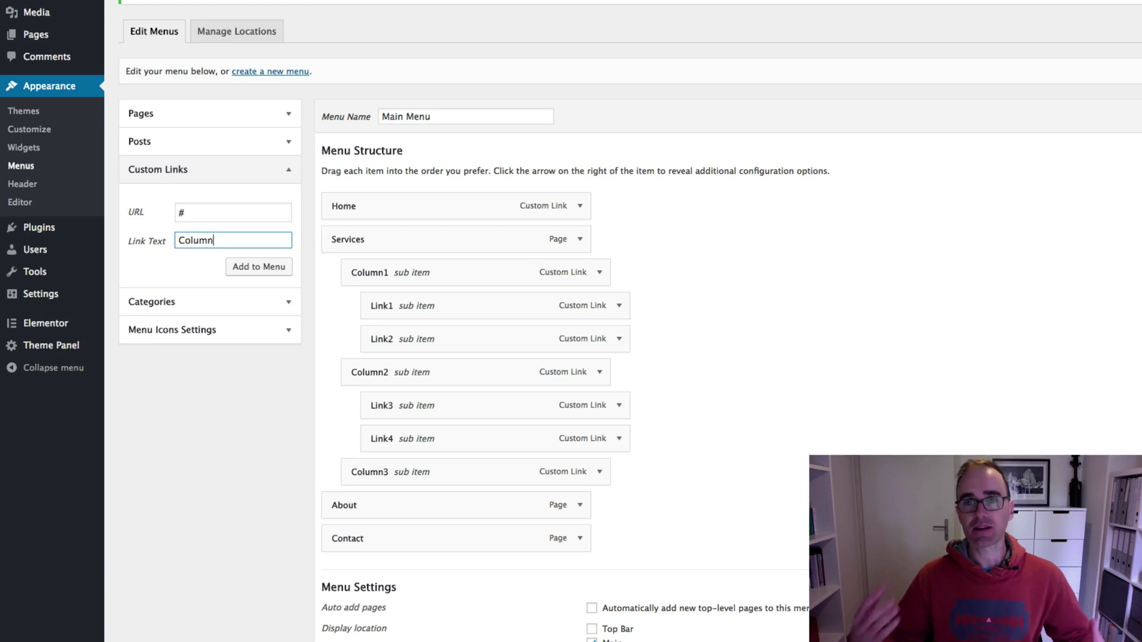
pyautogui.click(197, 206)
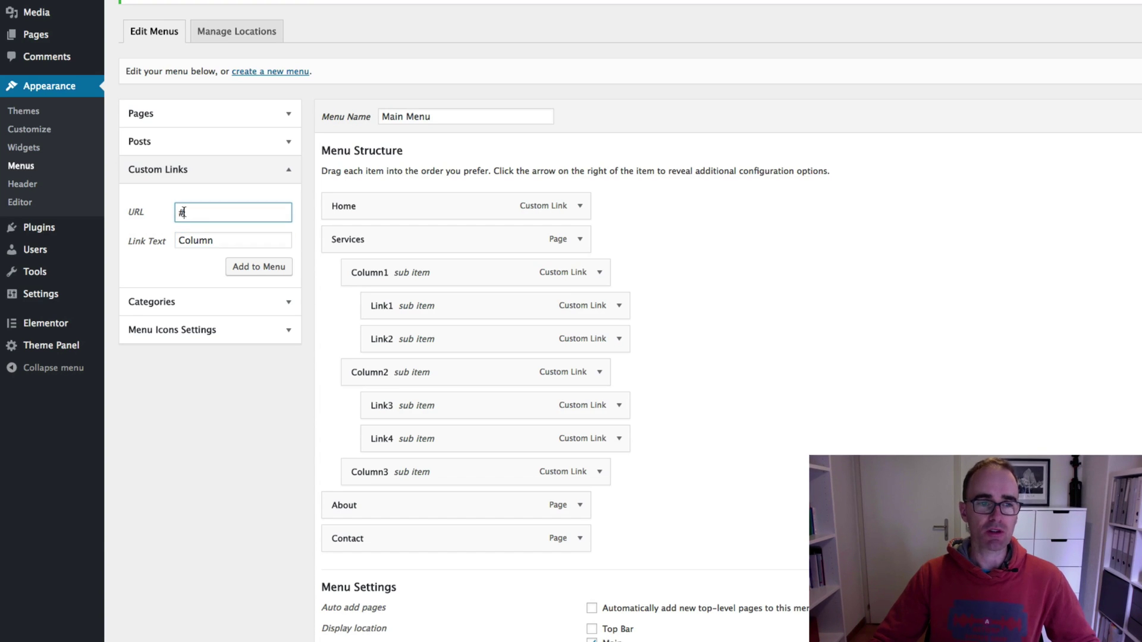
pyautogui.click(265, 268)
pyautogui.click(209, 214)
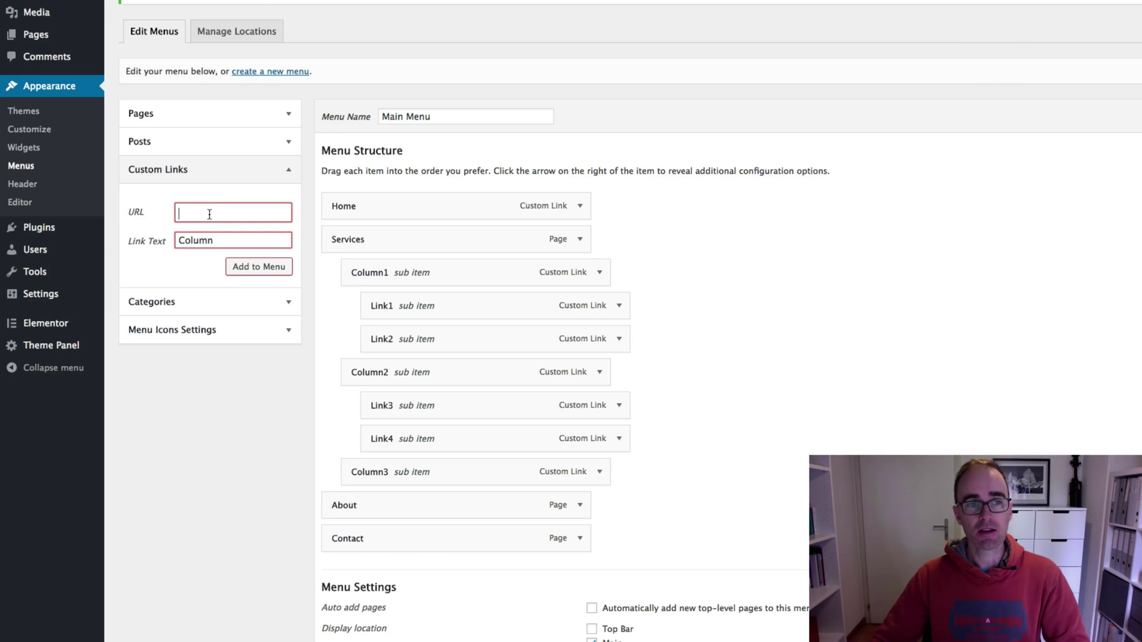
pyautogui.write('#')
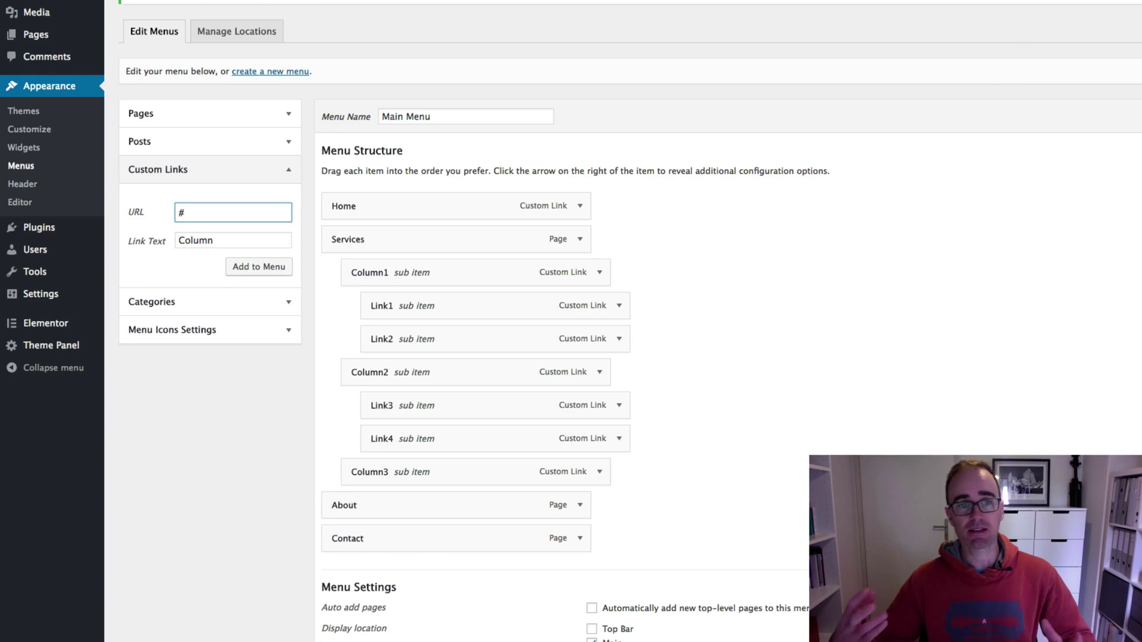
pyautogui.click(240, 238)
pyautogui.write('Column1')
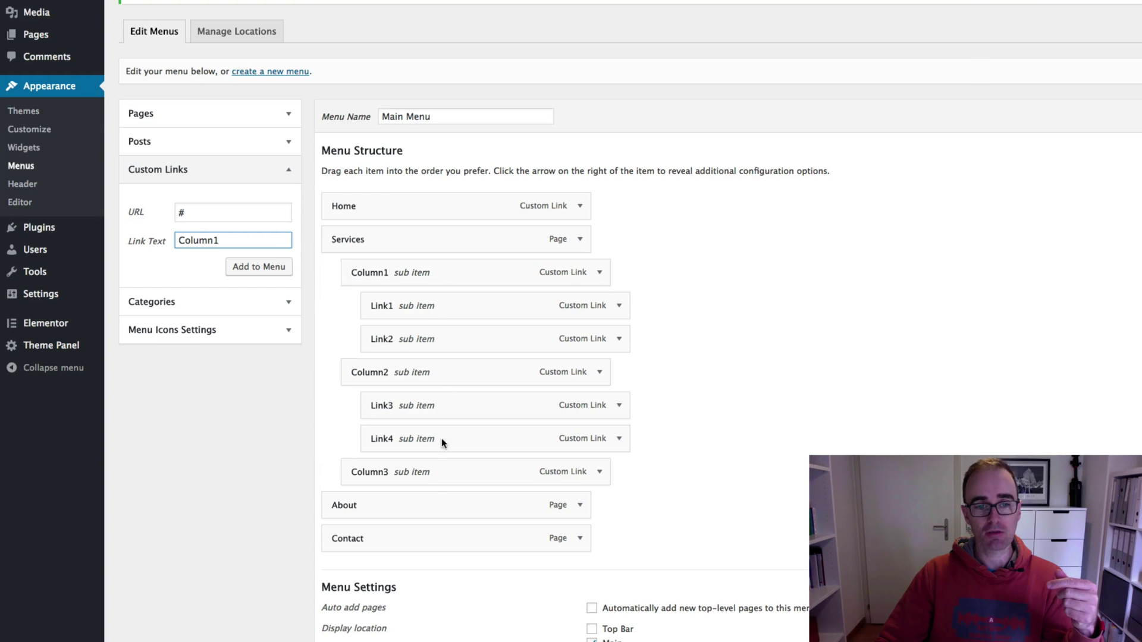
pyautogui.moveTo(373, 540); pyautogui.dragTo(411, 540)
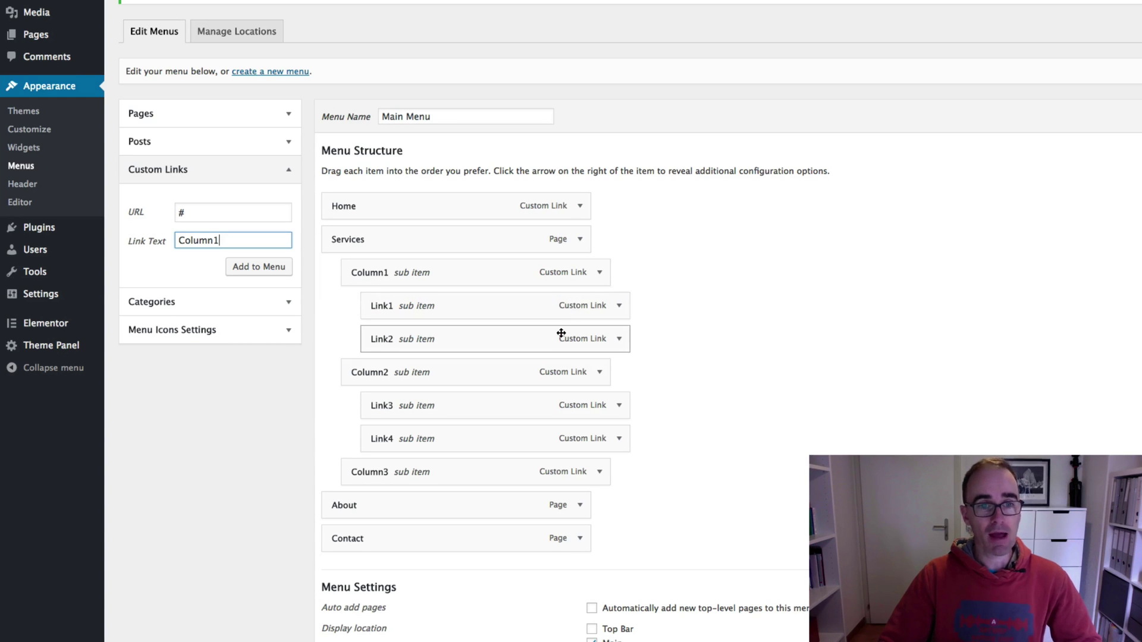
pyautogui.moveTo(428, 307); pyautogui.dragTo(500, 305)
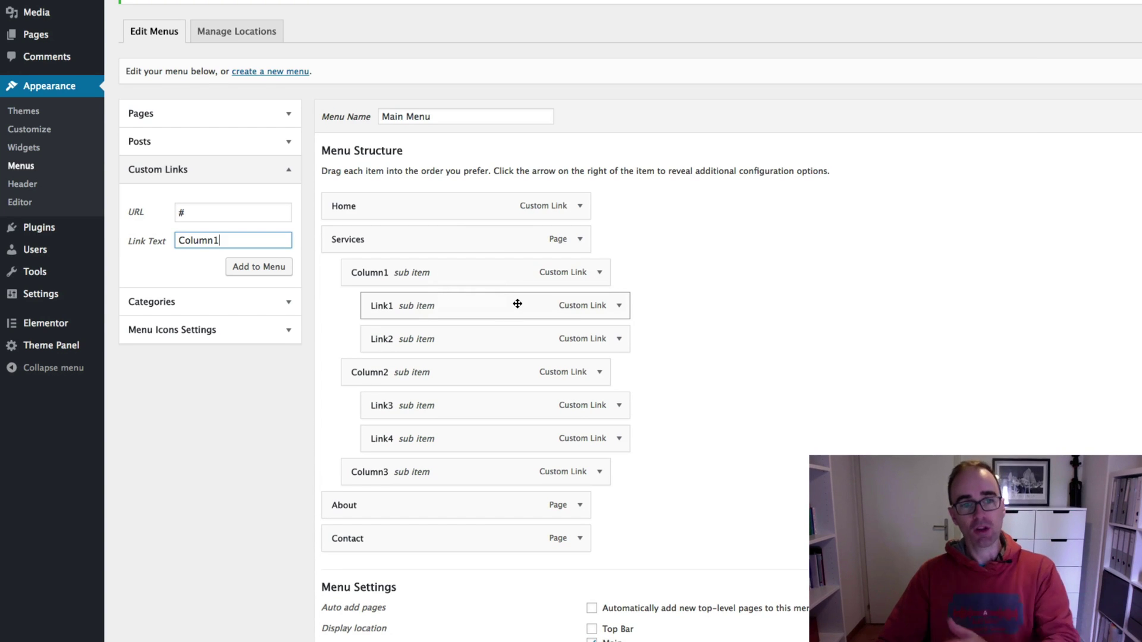
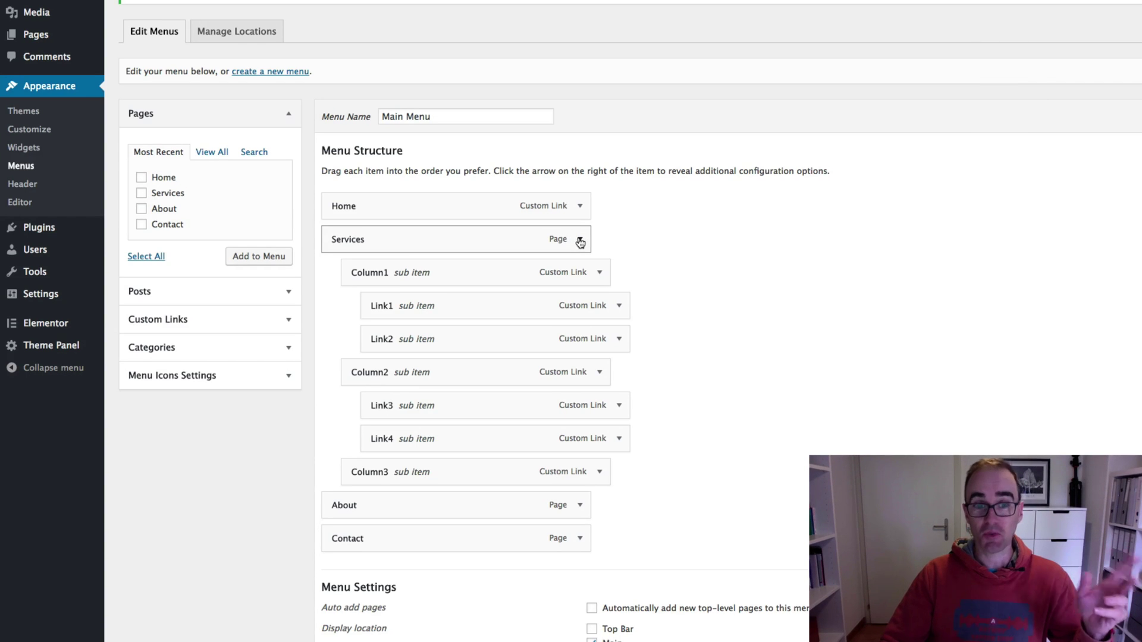
# Turn off Hide Mega menu heading for the Services menu item and view its mega menu on the site.
pyautogui.click(580, 241)
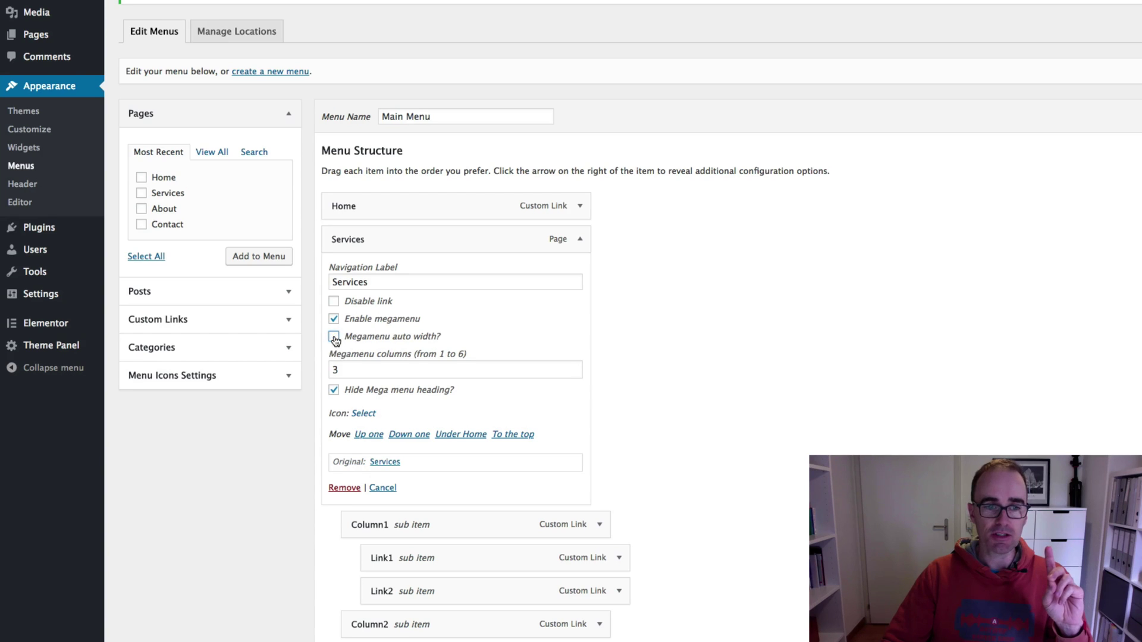
pyautogui.click(334, 390)
pyautogui.doubleClick(356, 364)
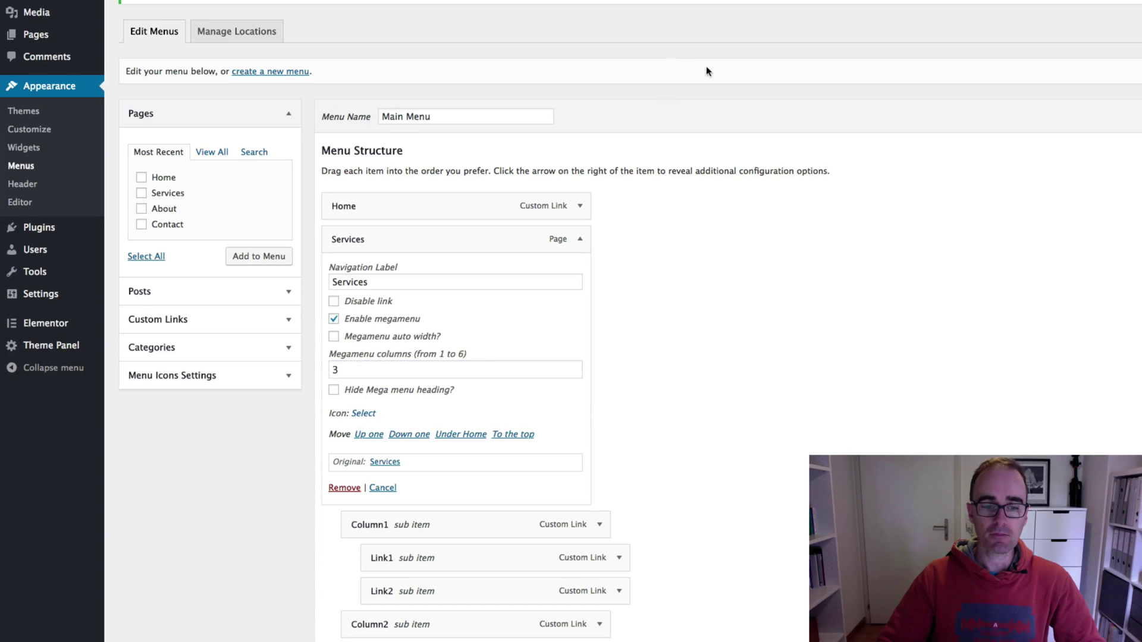
pyautogui.scroll(-3, 1067, 138)
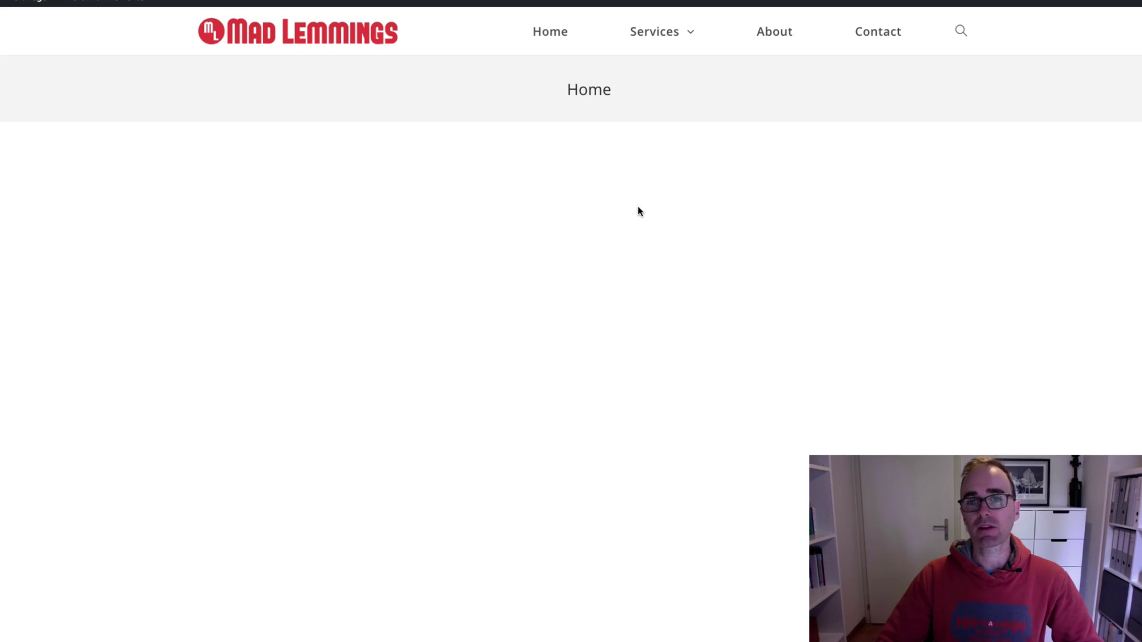
pyautogui.moveTo(678, 50)
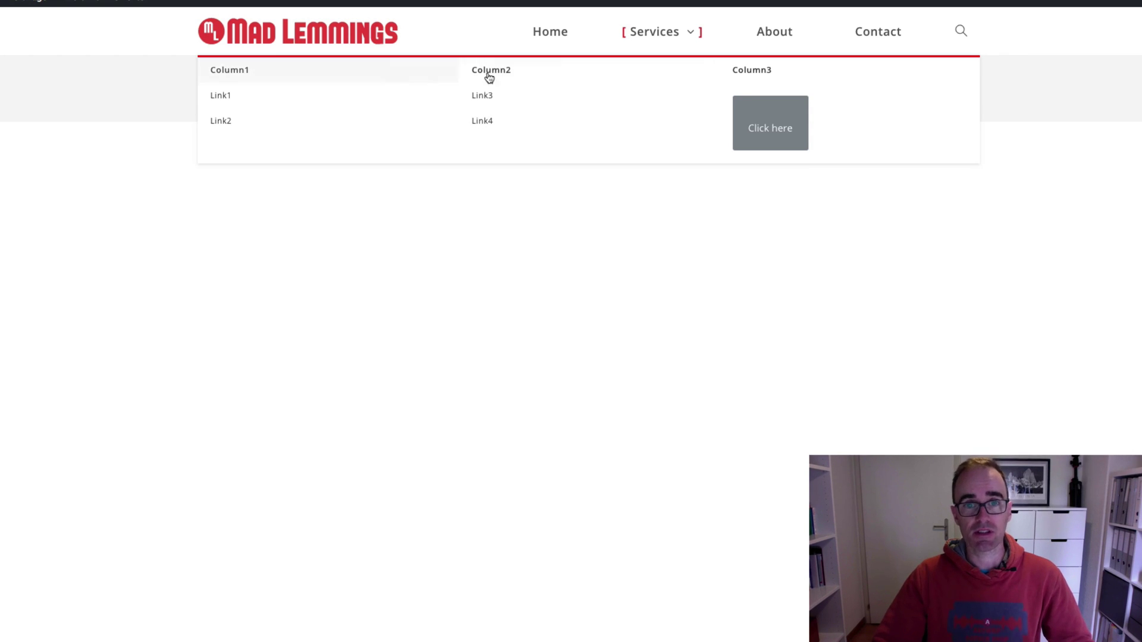
pyautogui.moveTo(571, 2)
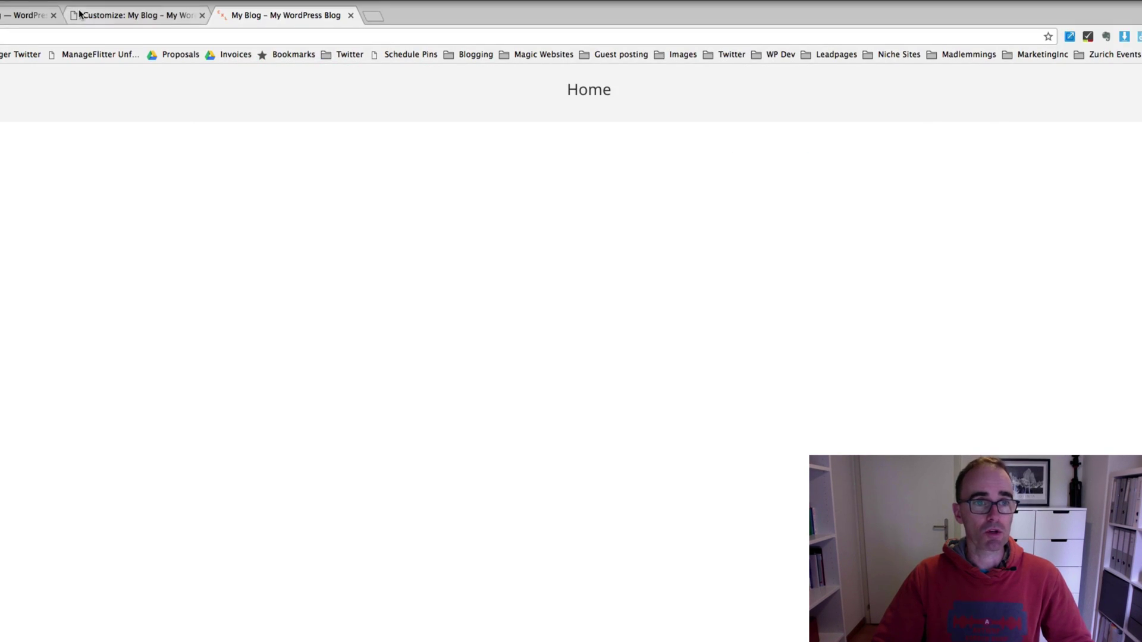
# Rename the Column1 sub item under Services in Main Menu as SEO.
pyautogui.click(27, 15)
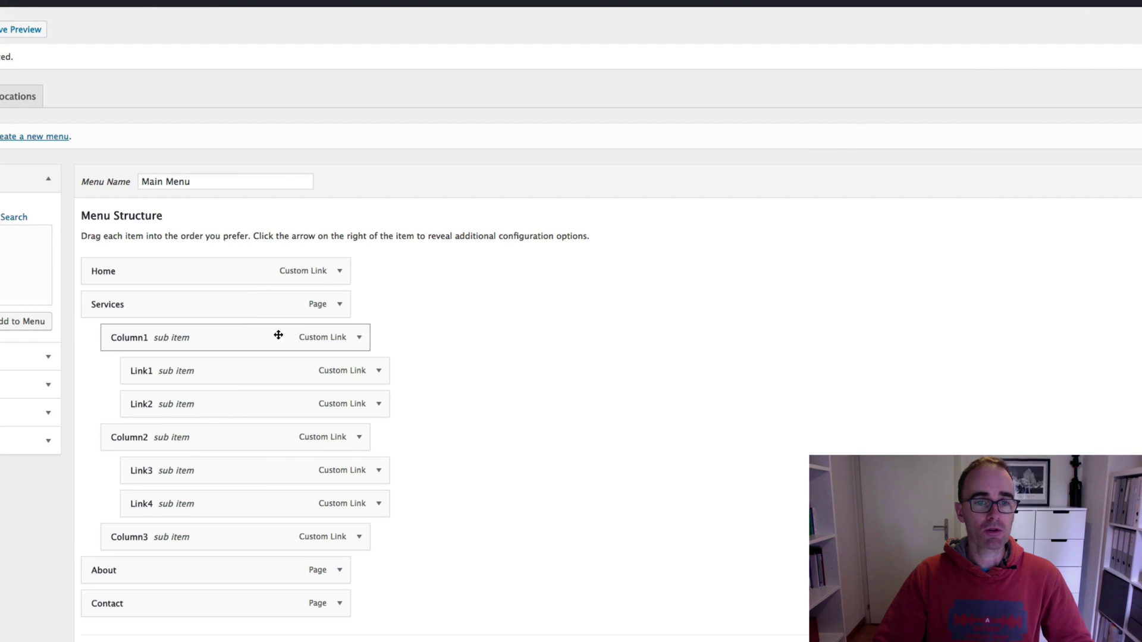
pyautogui.click(358, 338)
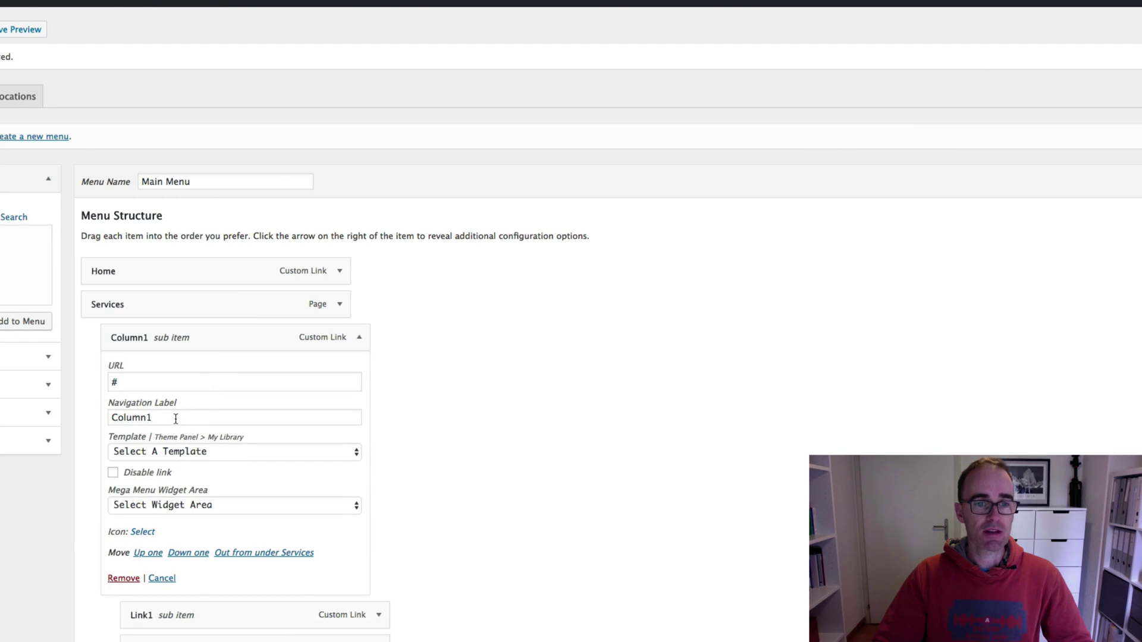
pyautogui.moveTo(175, 418); pyautogui.dragTo(94, 409)
pyautogui.write('SEO')
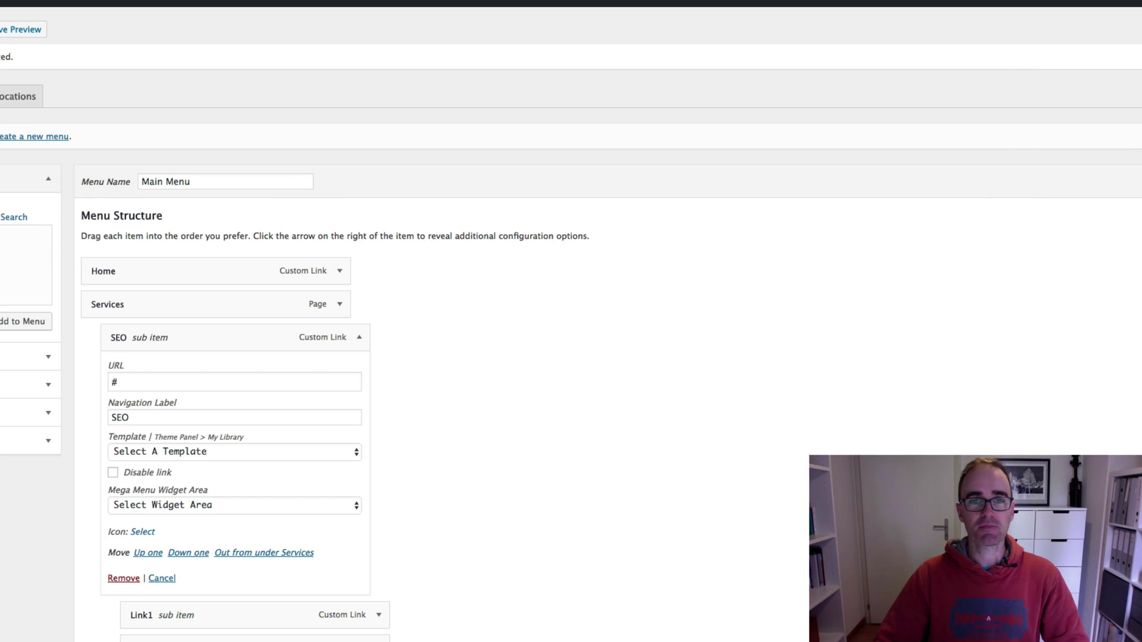
pyautogui.click(291, 16)
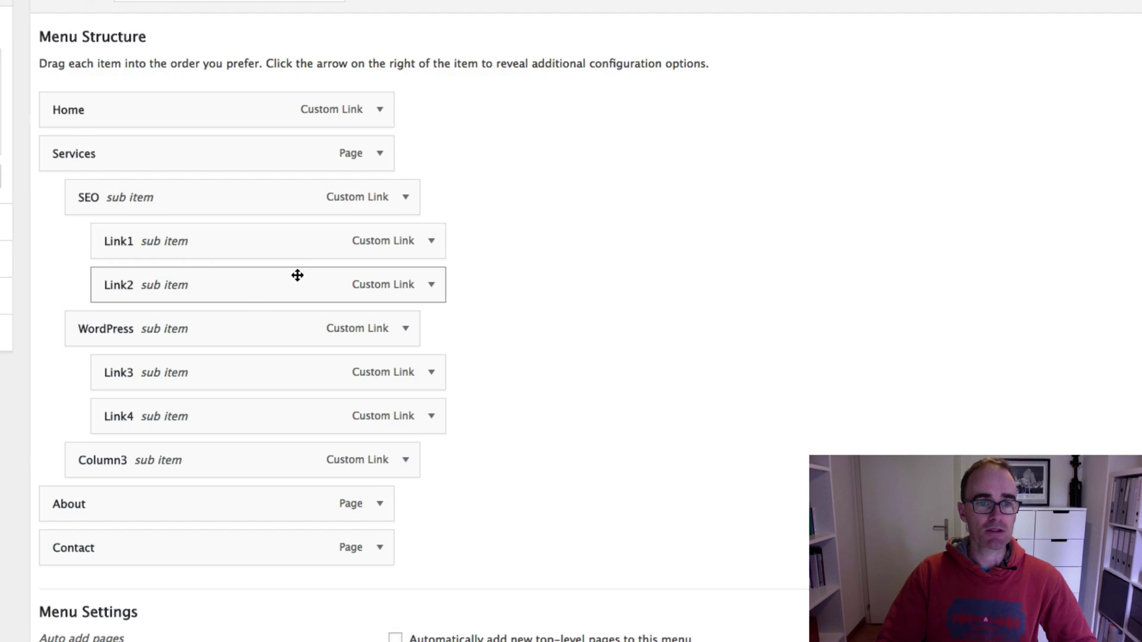
# Turn on Hide Mega menu heading for the Services menu item.
pyautogui.click(374, 156)
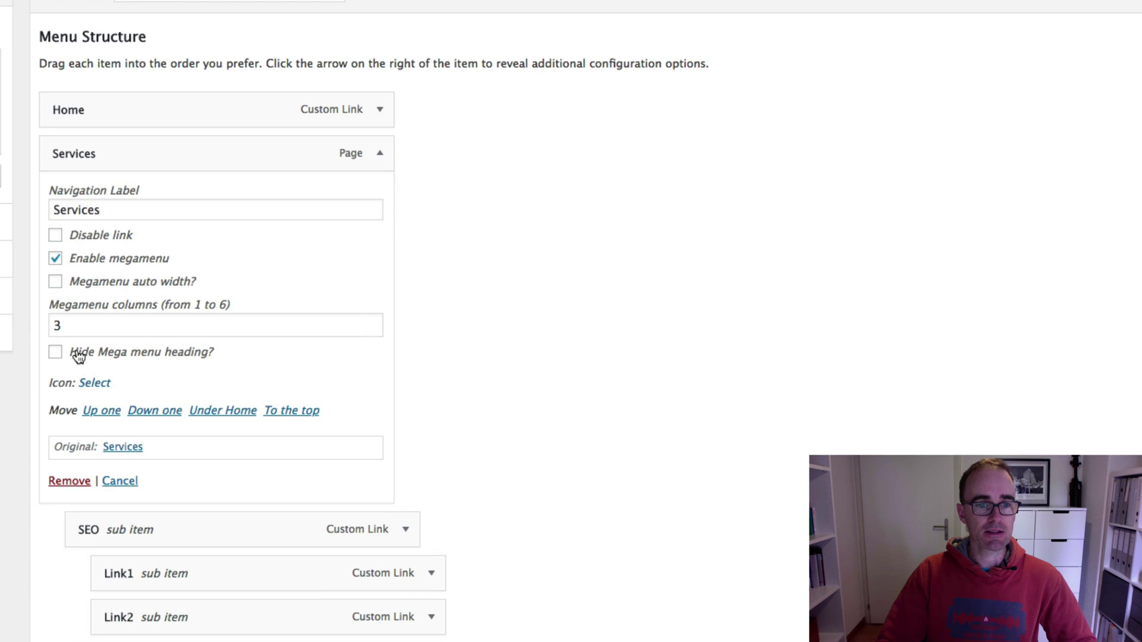
pyautogui.click(56, 354)
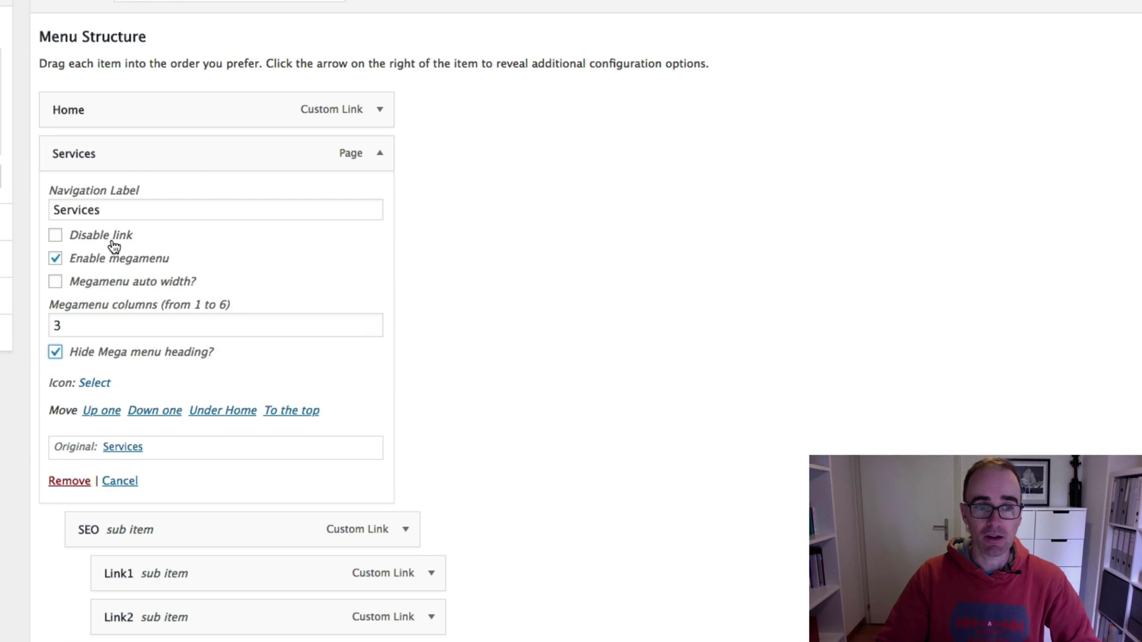
pyautogui.scroll(-1, 110, 245)
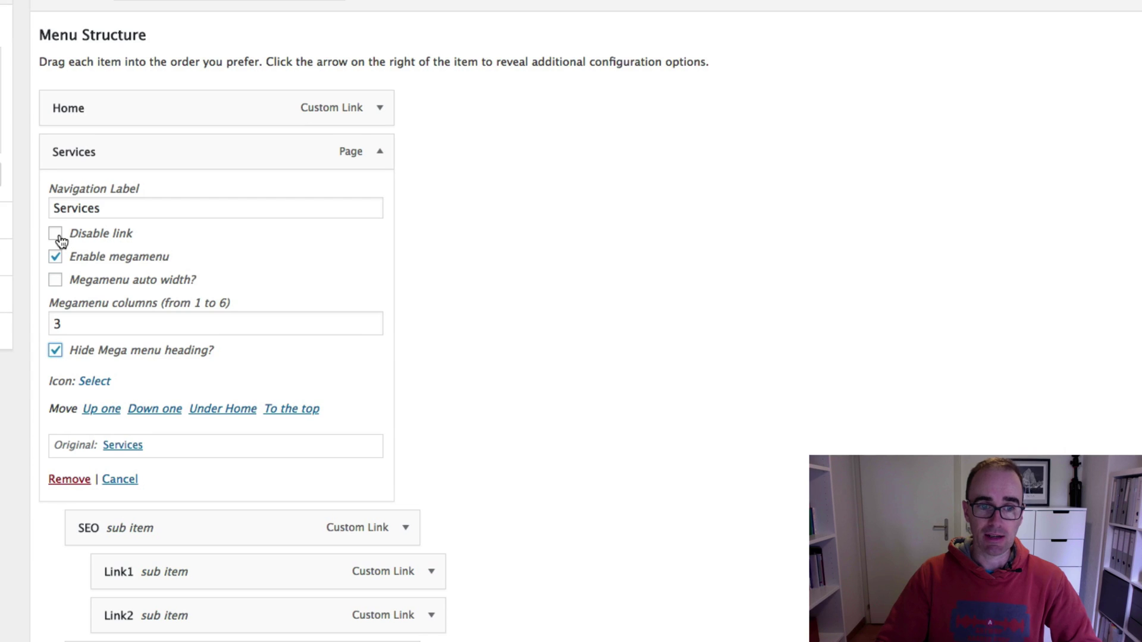
pyautogui.scroll(1, 59, 241)
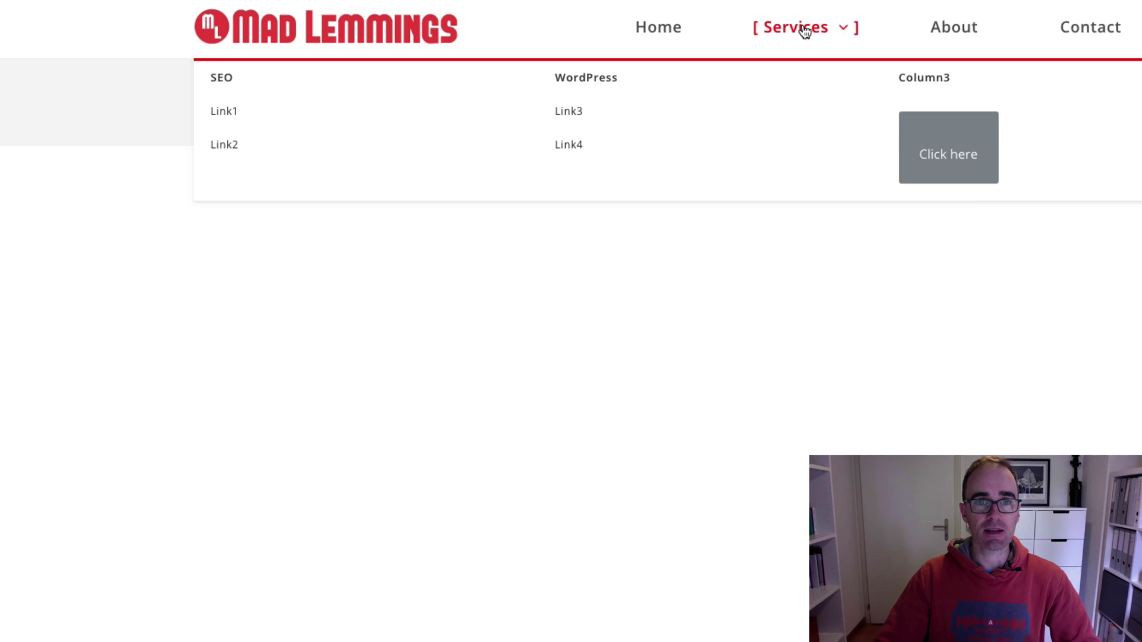
# Turn on Disable link and Megamenu auto width for the Services menu item and check Services on the site.
pyautogui.click(804, 30)
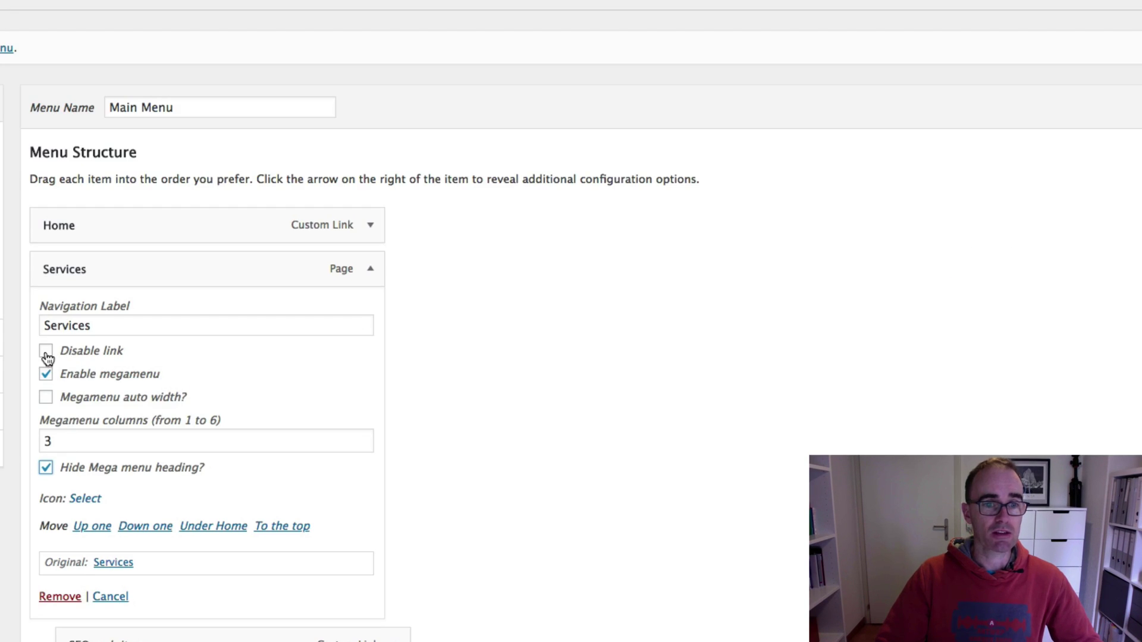
pyautogui.click(46, 352)
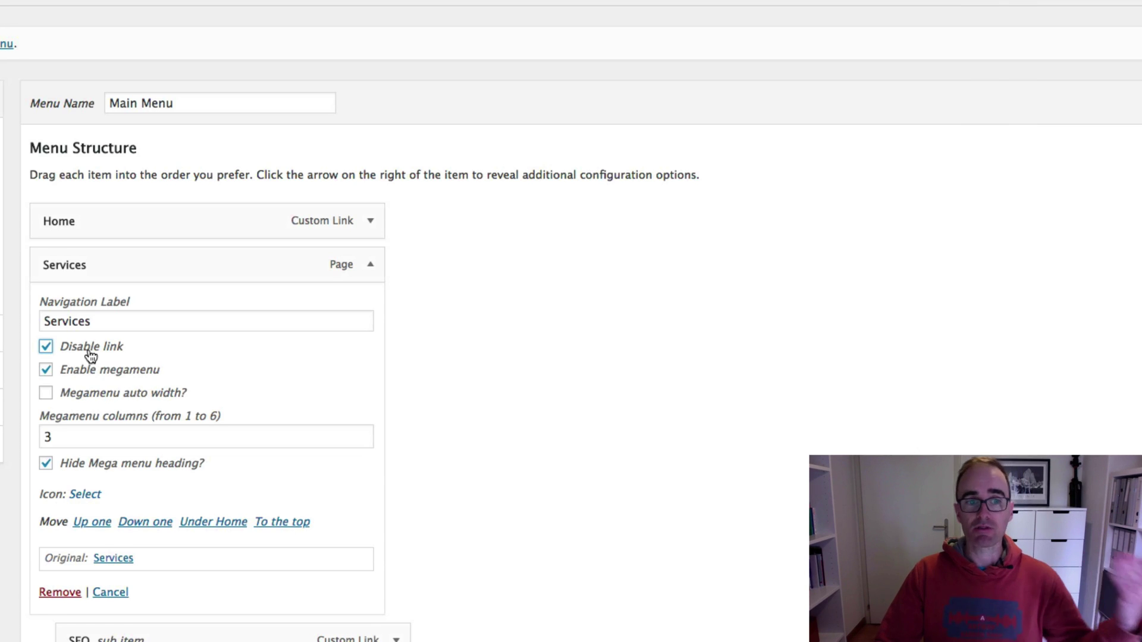
pyautogui.click(93, 400)
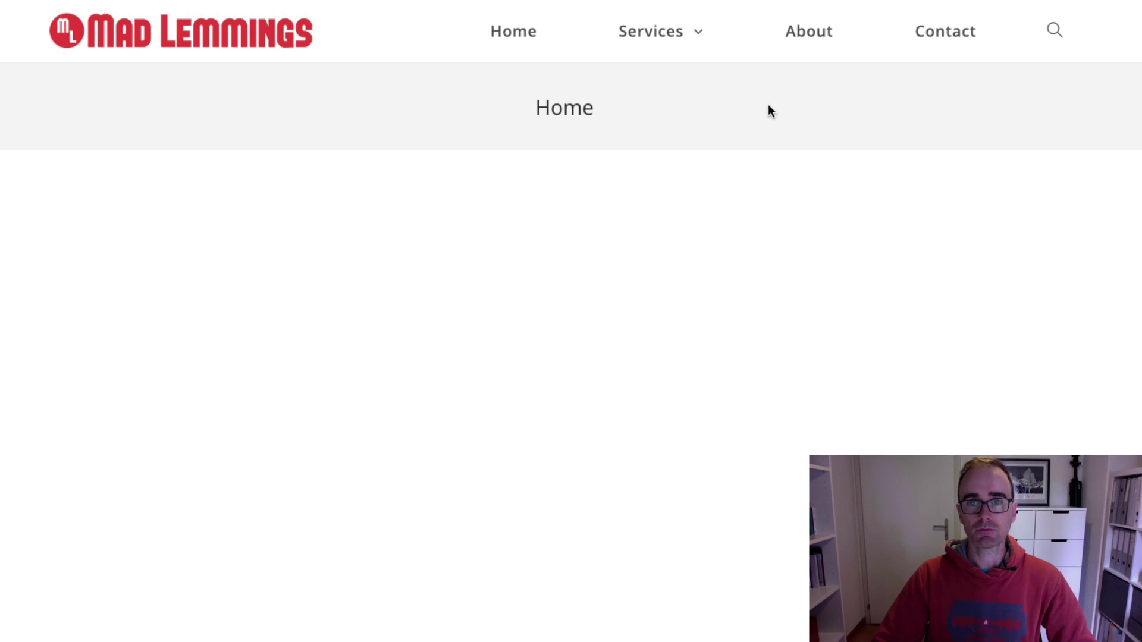
pyautogui.moveTo(700, 44)
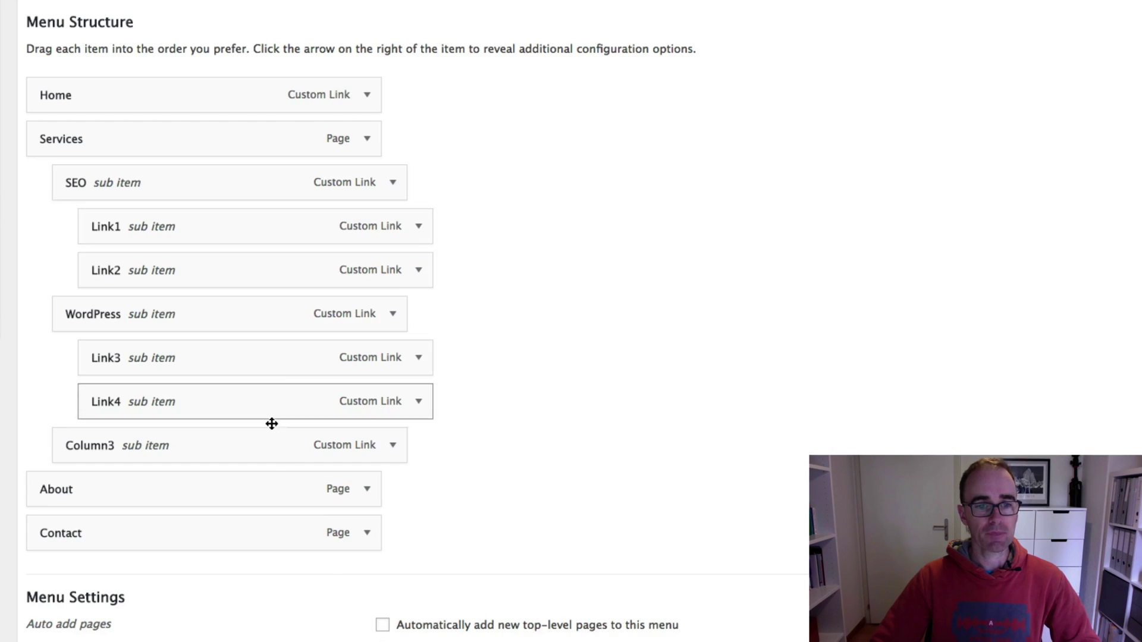
# Set Column3's Mega Menu Widget Area to Left Sidebar and examine the text widget in the Left Sidebar.
pyautogui.click(392, 447)
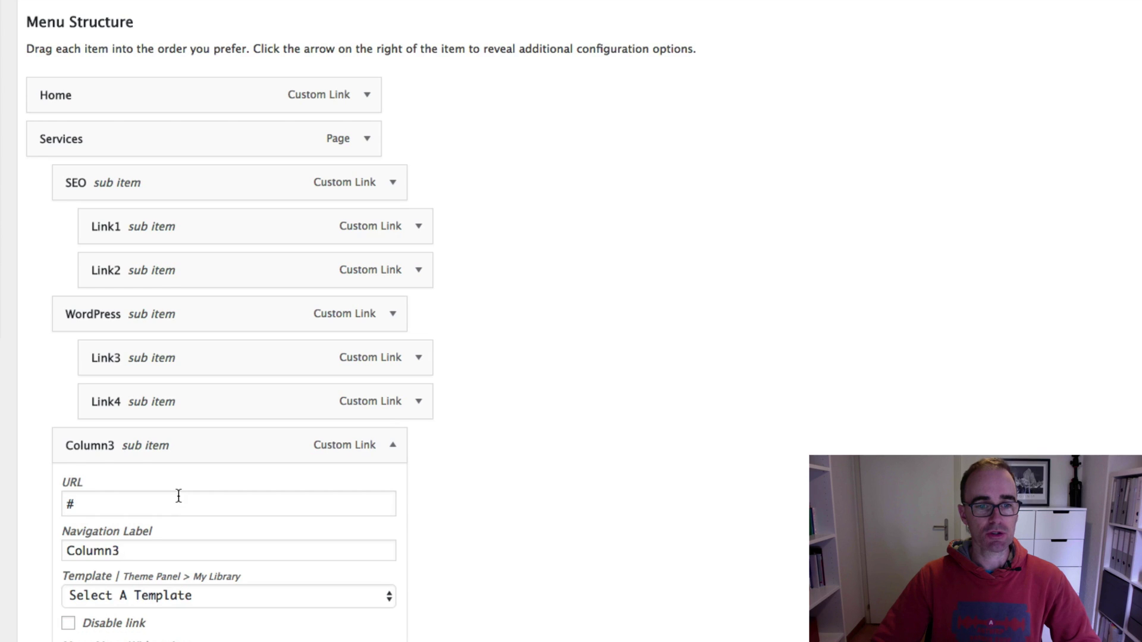
pyautogui.scroll(-3, 167, 487)
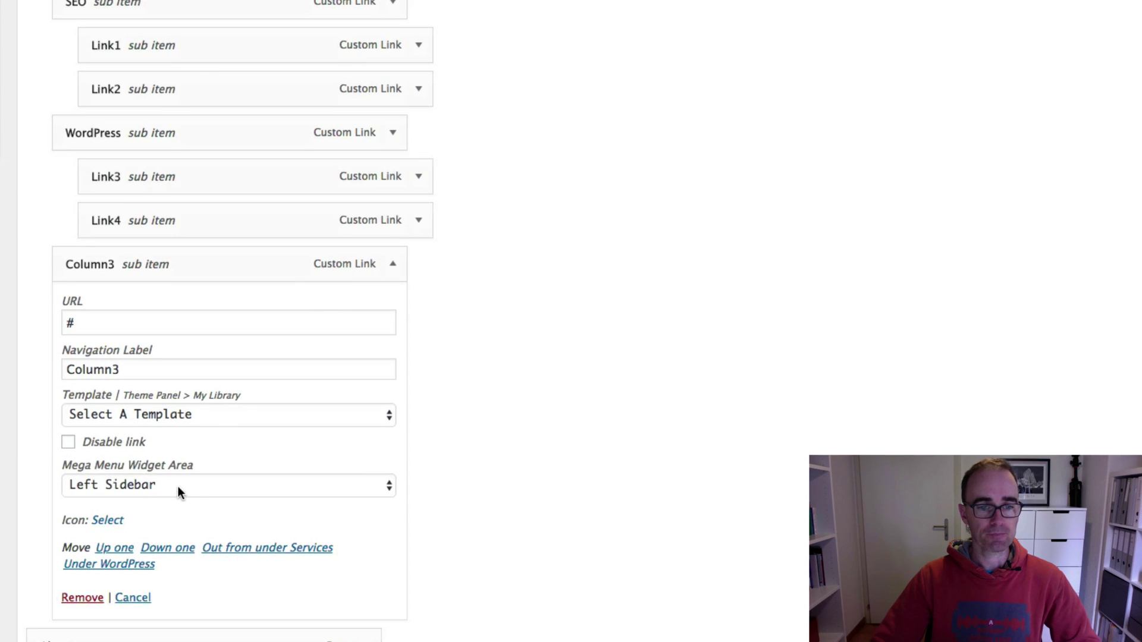
pyautogui.click(177, 486)
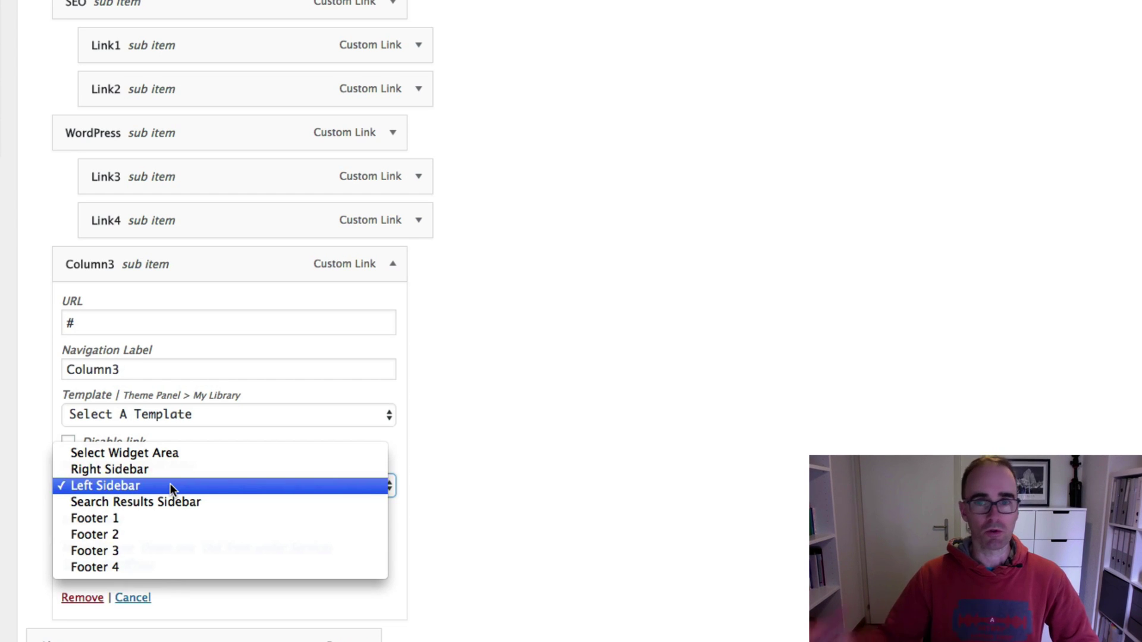
pyautogui.click(170, 484)
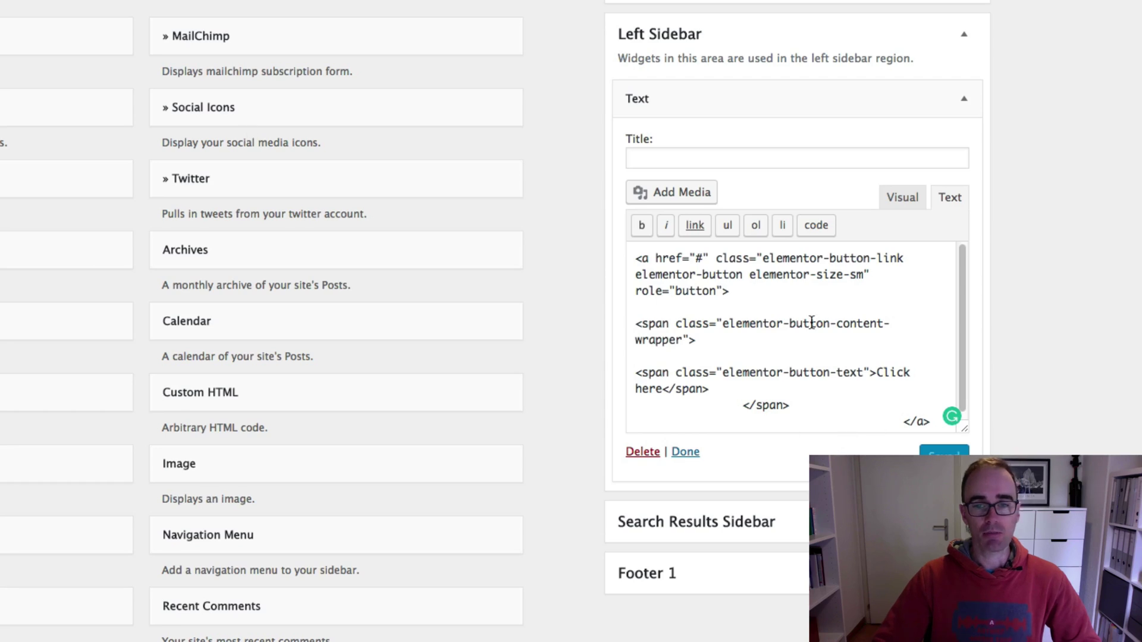
pyautogui.scroll(-1, 808, 320)
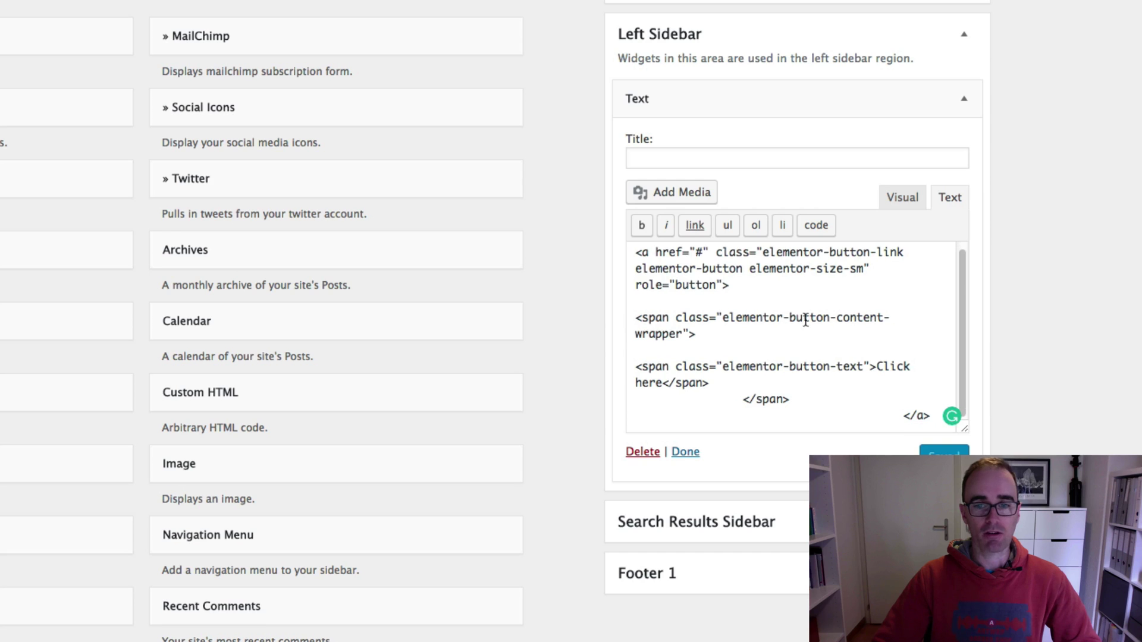
# Replace the code in the Left Sidebar text widget with <img src="" width style="width: 300px;">.
pyautogui.moveTo(822, 398); pyautogui.dragTo(639, 252)
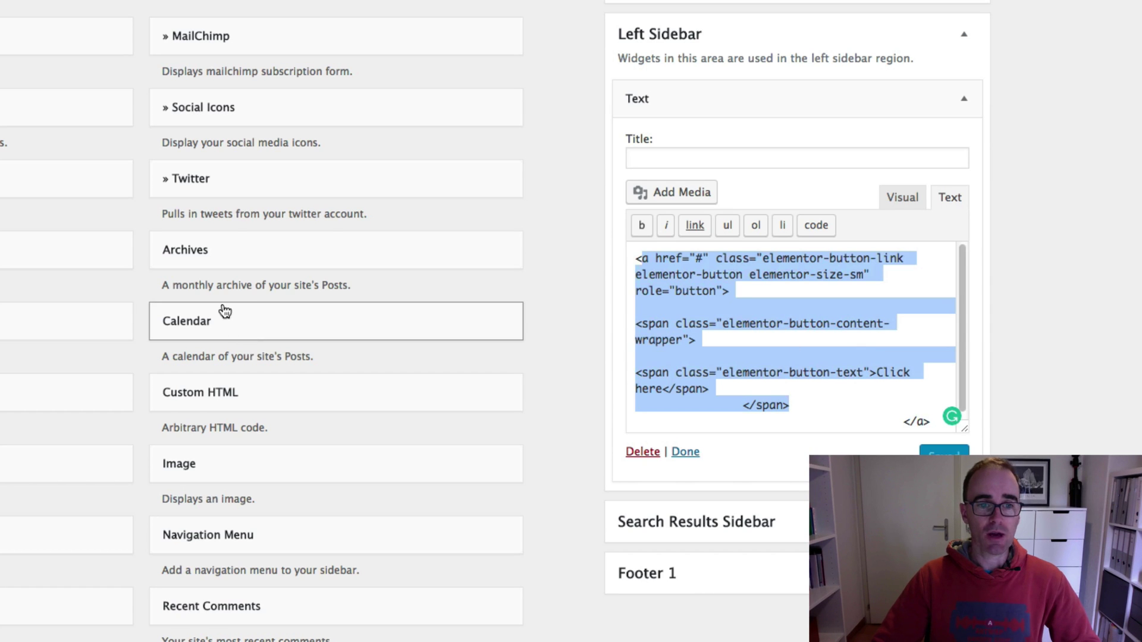
pyautogui.scroll(3, 84, 106)
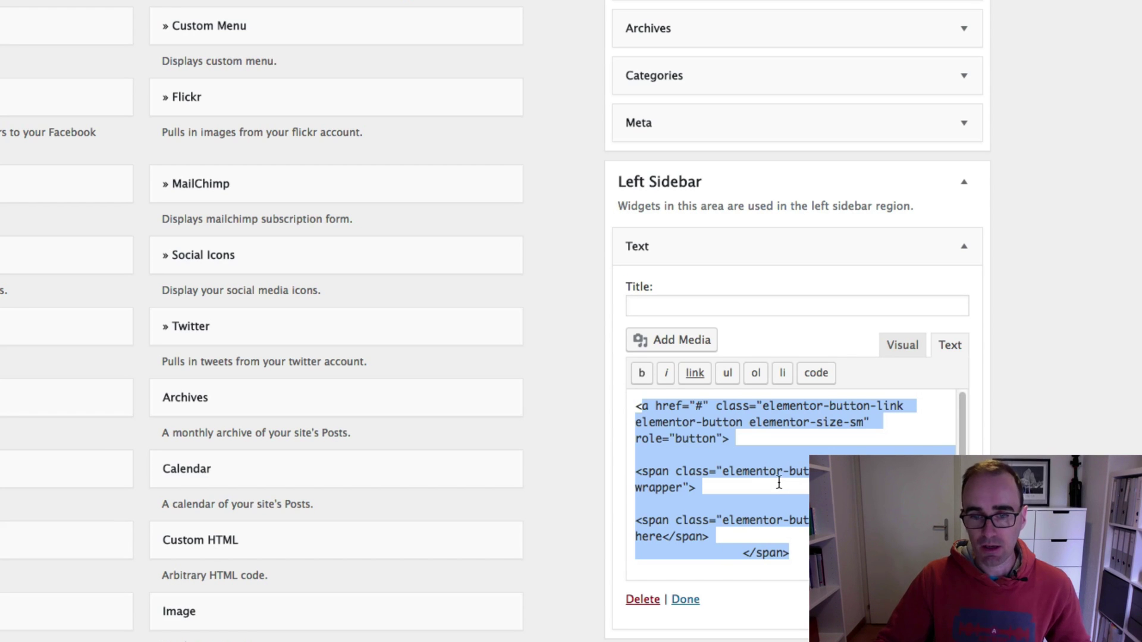
pyautogui.press('Left')
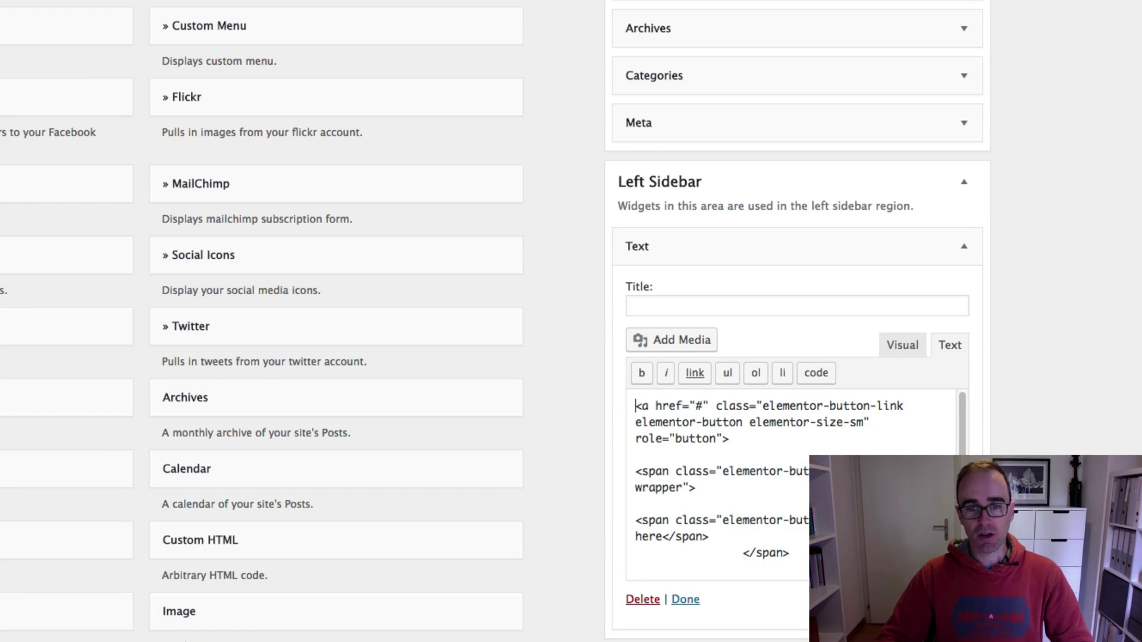
pyautogui.press('super+a')
pyautogui.write('<im>')
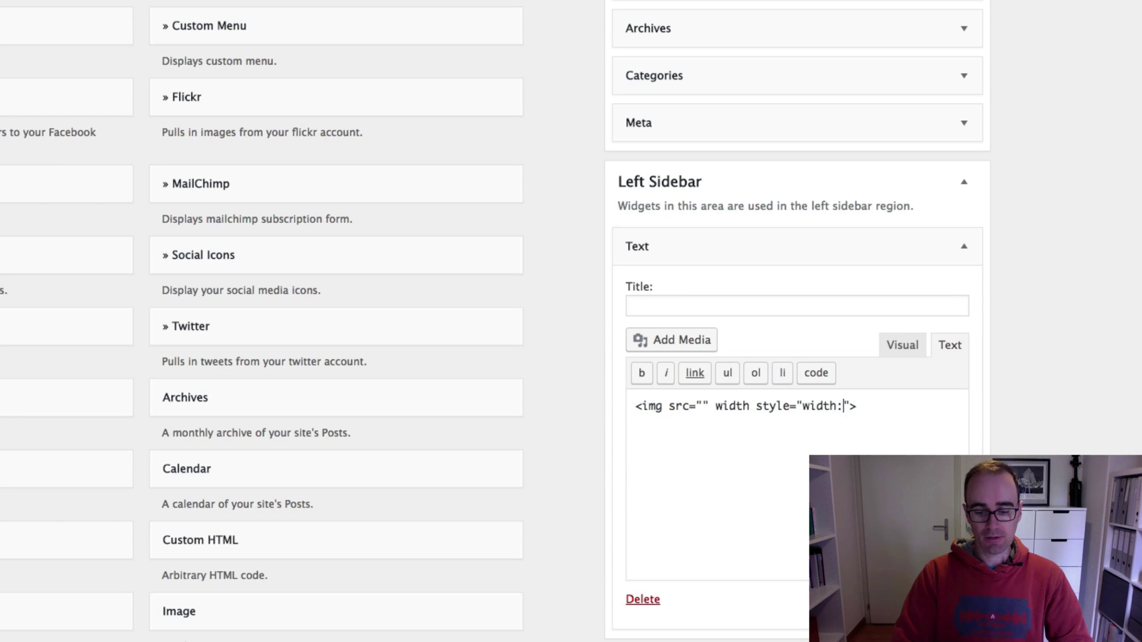
pyautogui.write('px;')
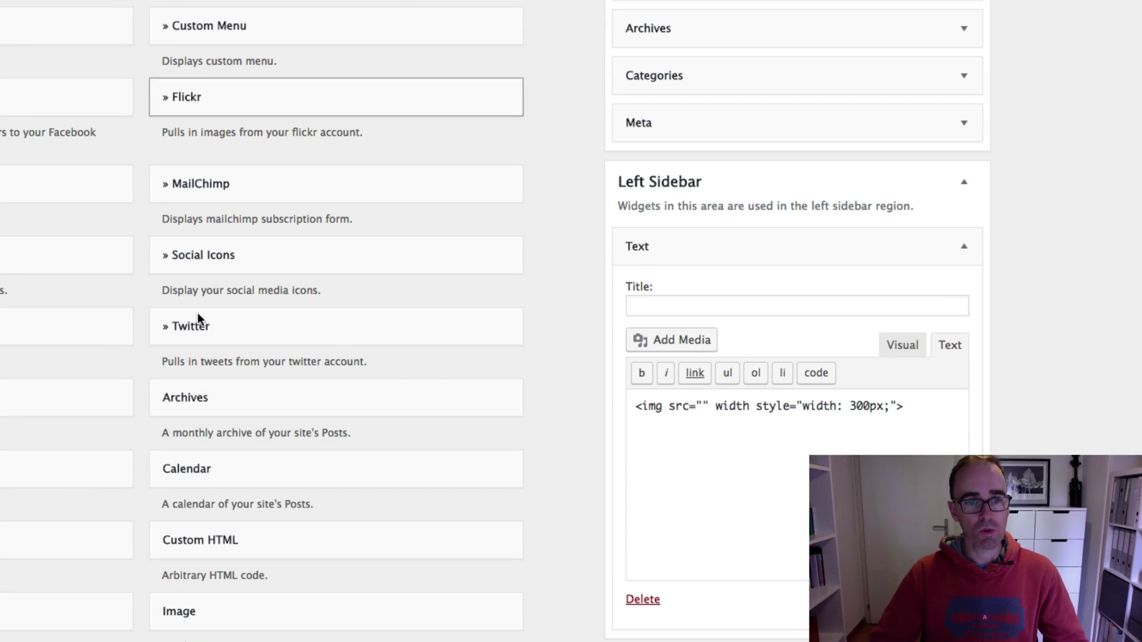
pyautogui.scroll(-5, 260, 301)
pyautogui.scroll(6, 313, 123)
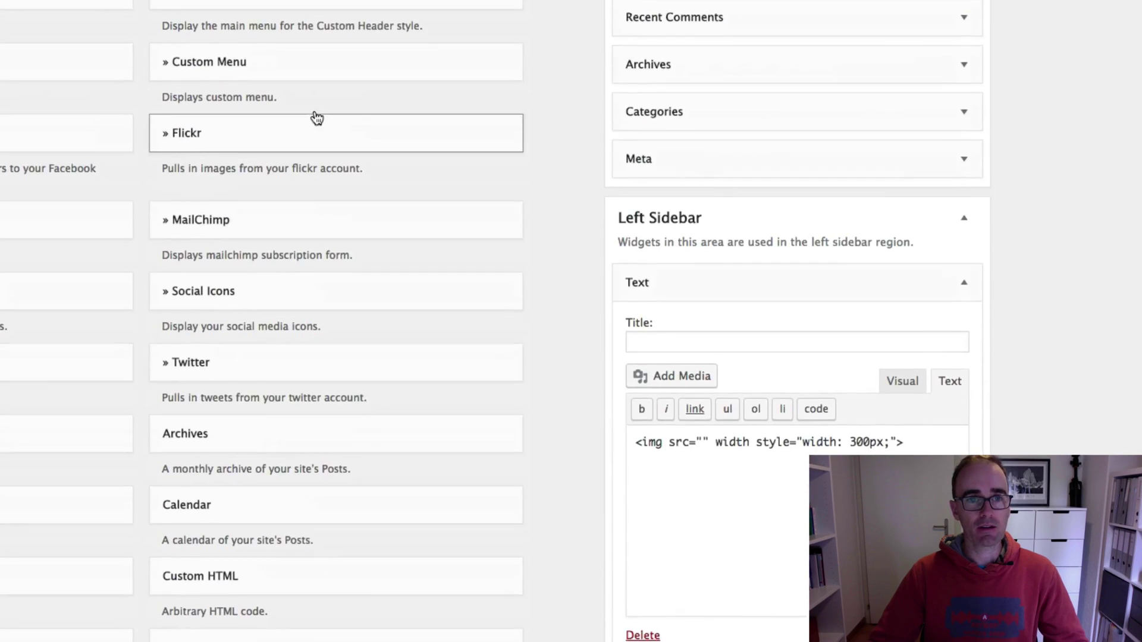
pyautogui.scroll(-1, 315, 118)
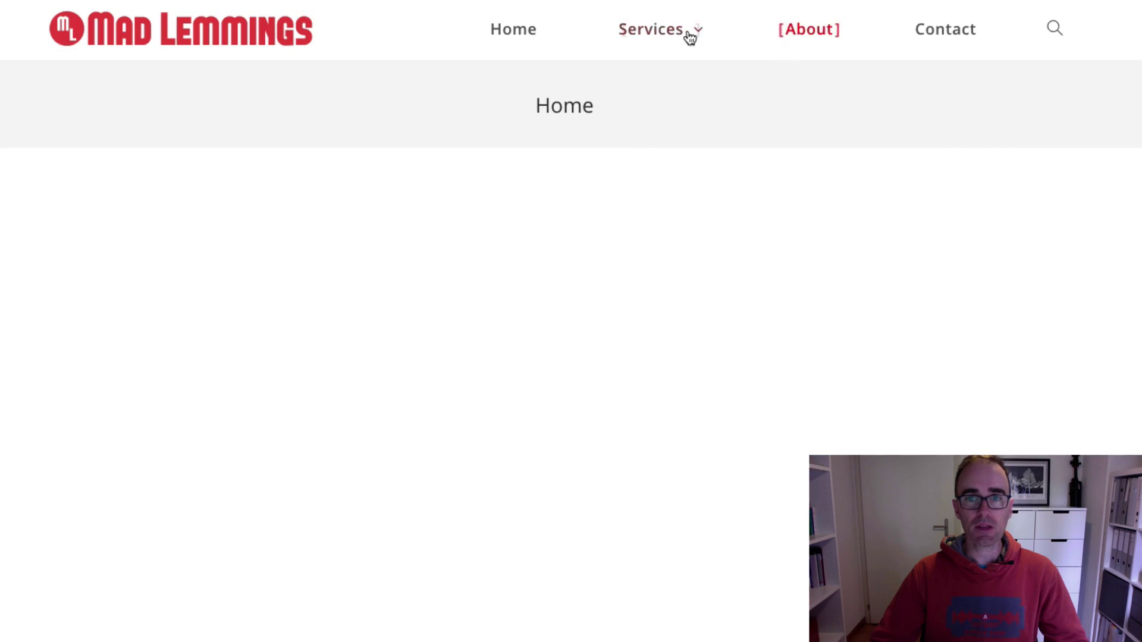
# Check the Services mega menu on the site and open the header's Menu settings in the Customizer.
pyautogui.moveTo(686, 44)
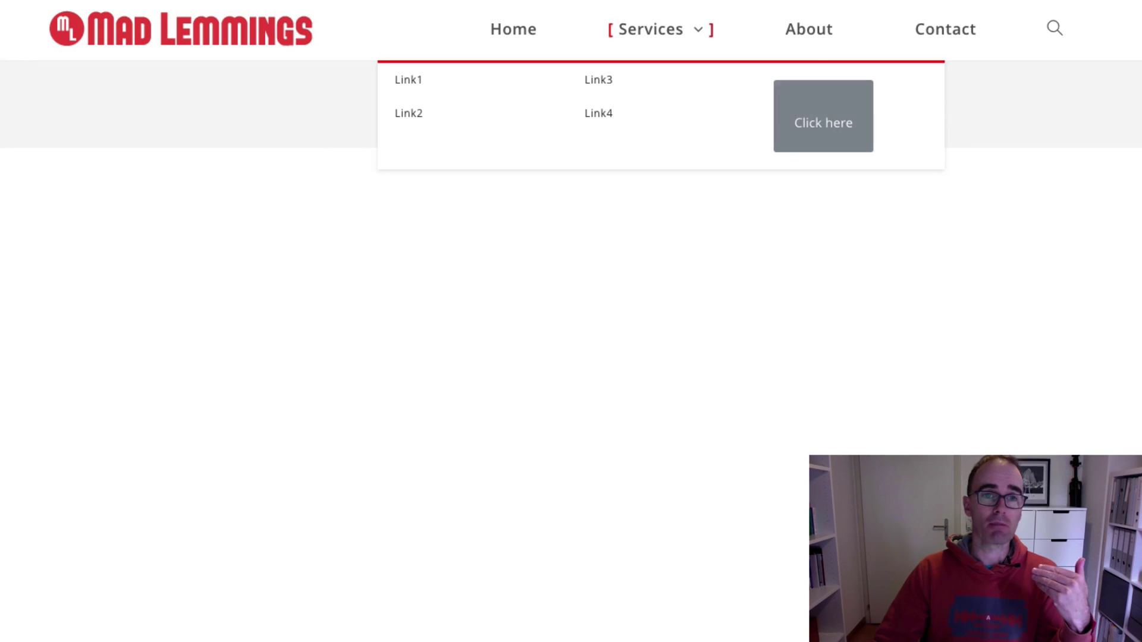
pyautogui.moveTo(59, 3)
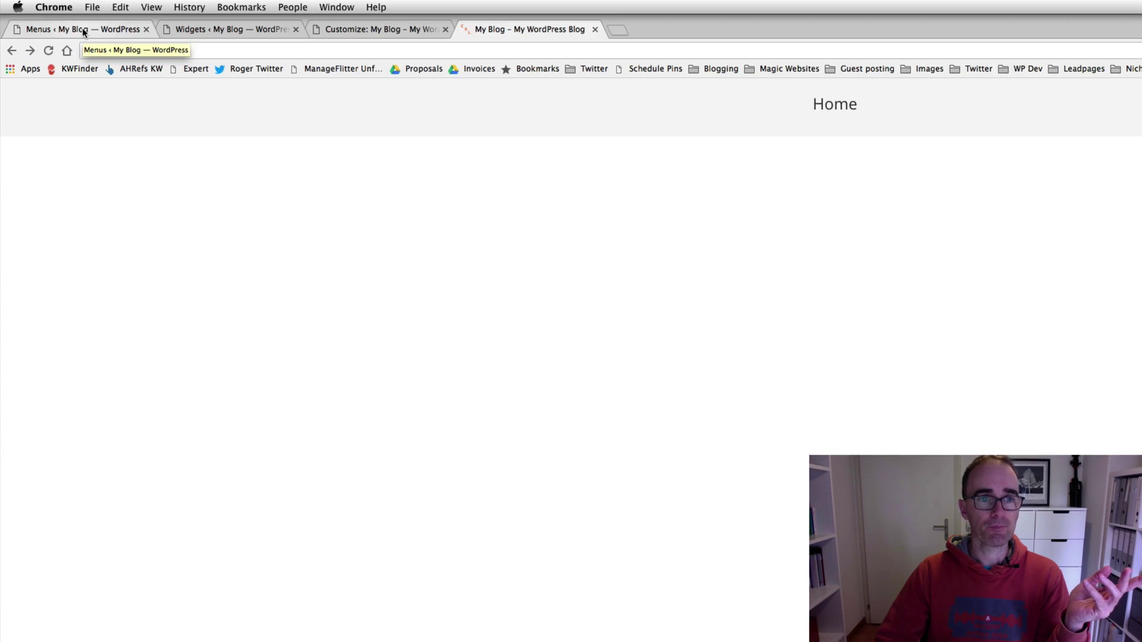
pyautogui.click(82, 28)
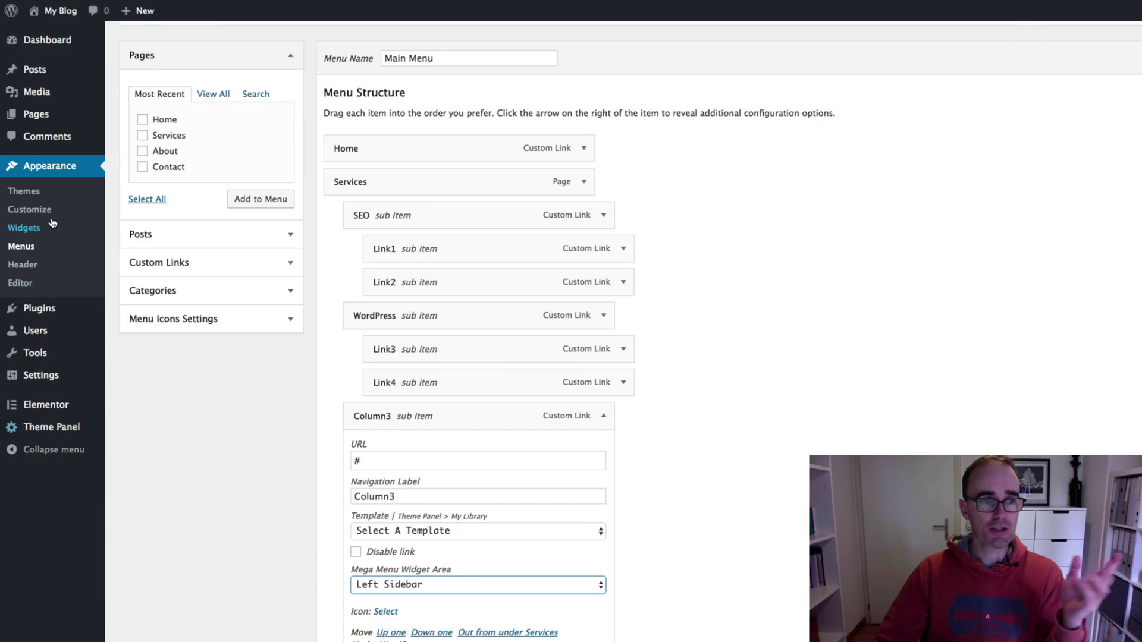
pyautogui.moveTo(298, 5)
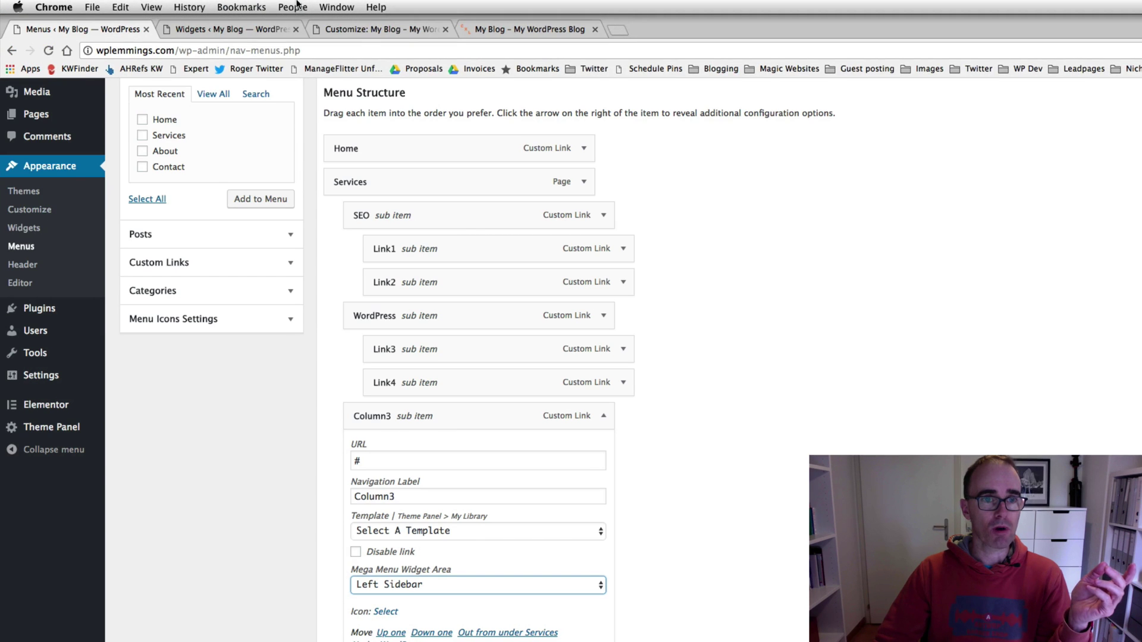
pyautogui.click(383, 27)
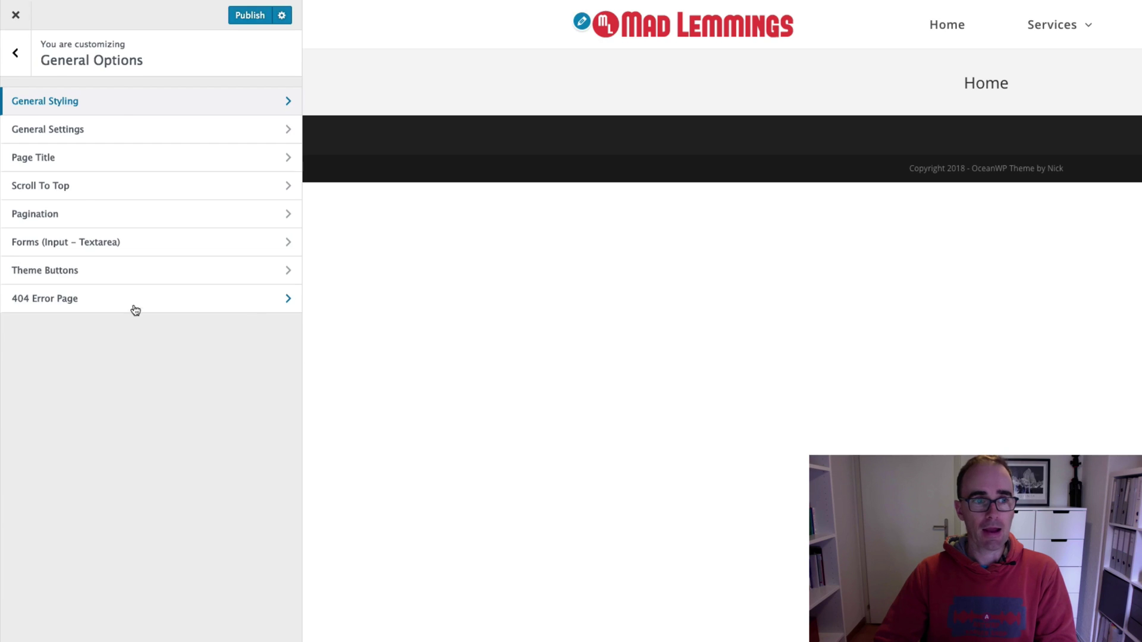
pyautogui.click(23, 56)
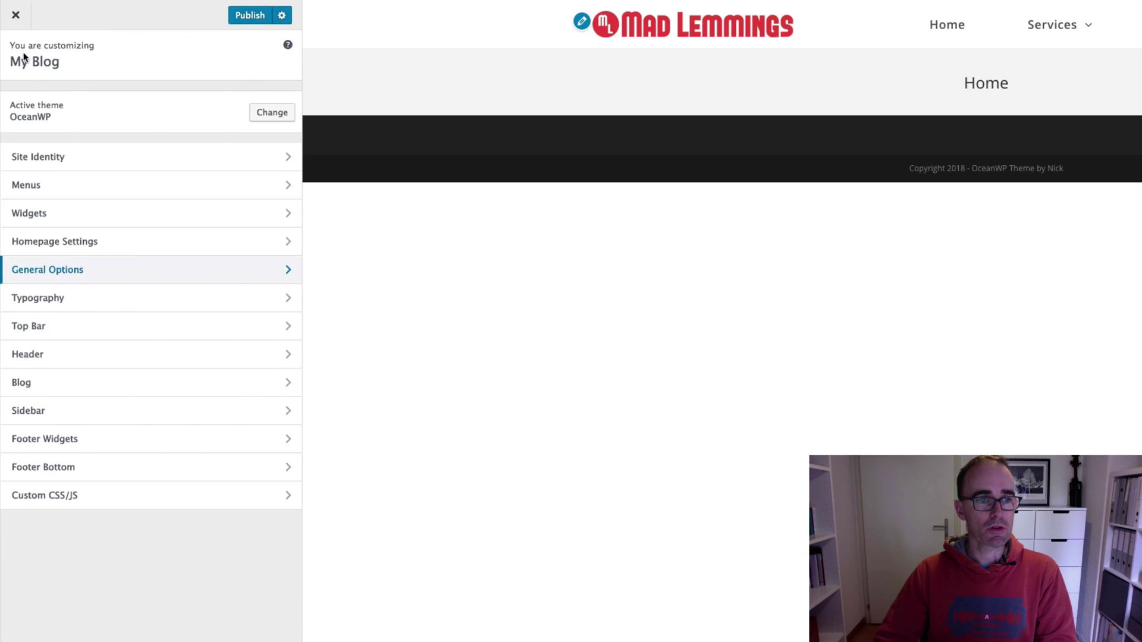
pyautogui.click(69, 357)
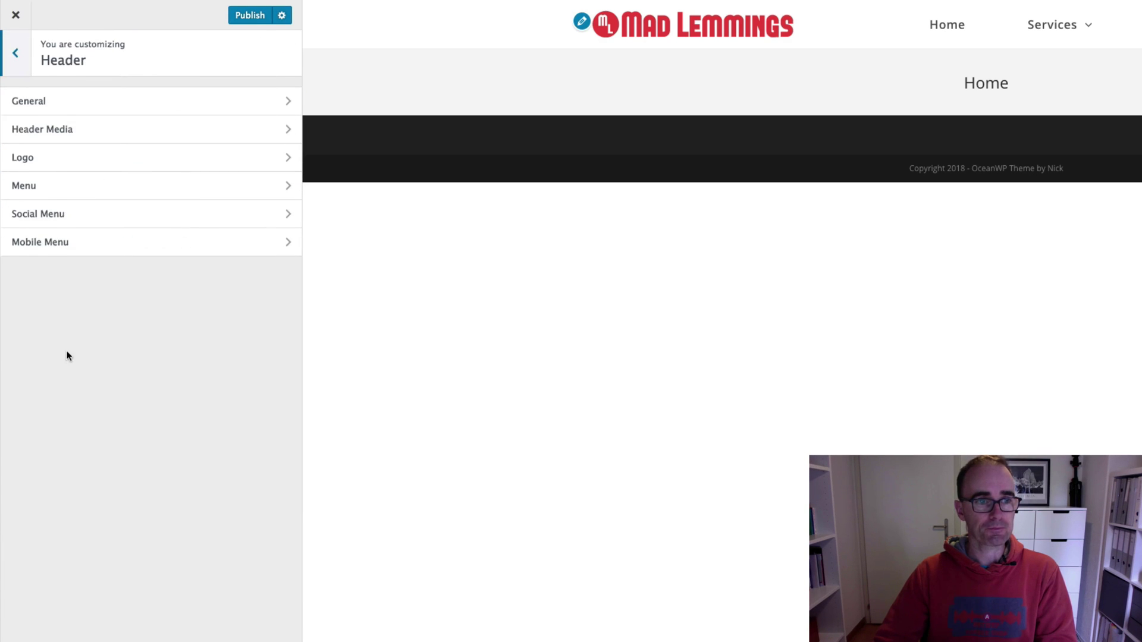
pyautogui.click(162, 180)
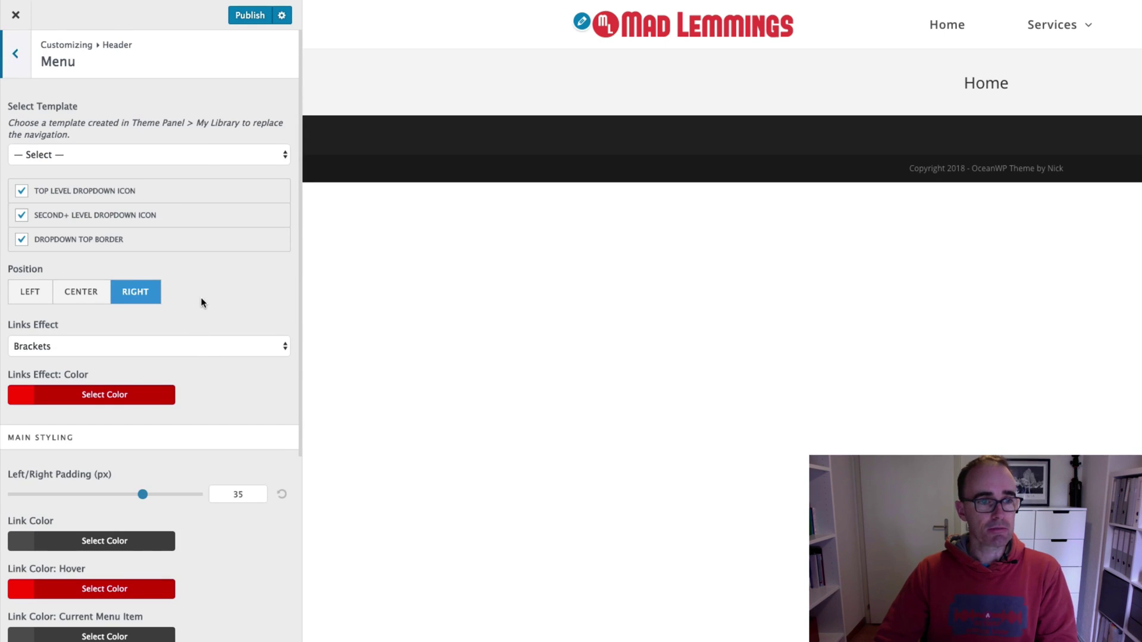
# Look through the Links Effect choices, keeping Brackets, and set the main menu's Left/Right Padding to 33 px.
pyautogui.click(80, 345)
pyautogui.click(80, 344)
pyautogui.moveTo(1063, 34)
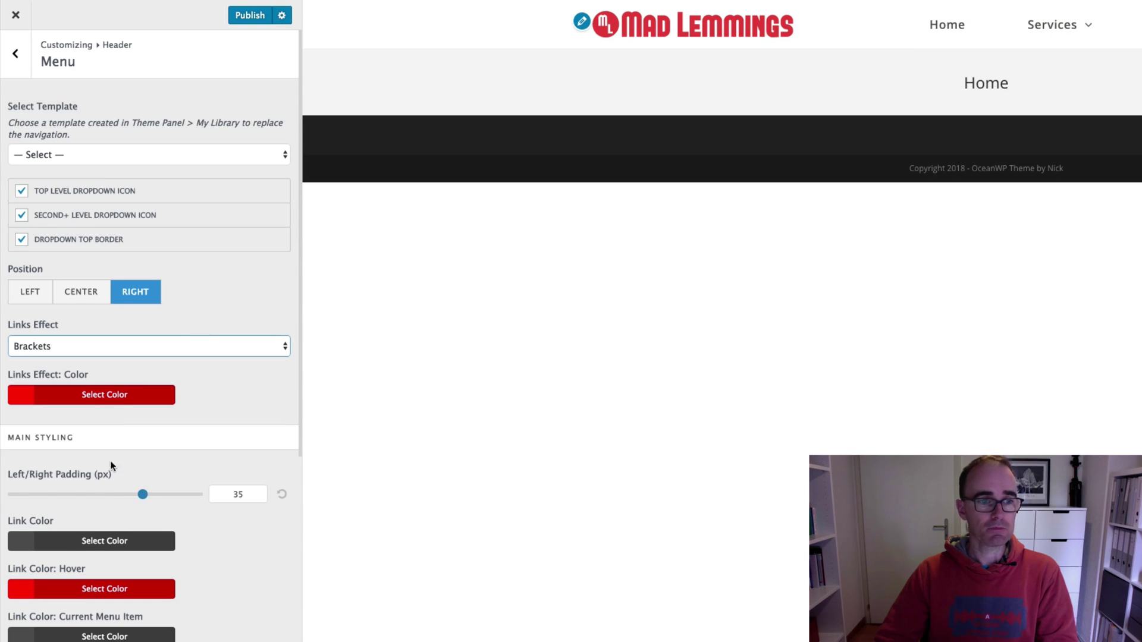
pyautogui.moveTo(147, 496)
pyautogui.mouseDown()
pyautogui.moveTo(118, 495)
pyautogui.moveTo(164, 494)
pyautogui.moveTo(20, 493)
pyautogui.moveTo(136, 493)
pyautogui.mouseUp()
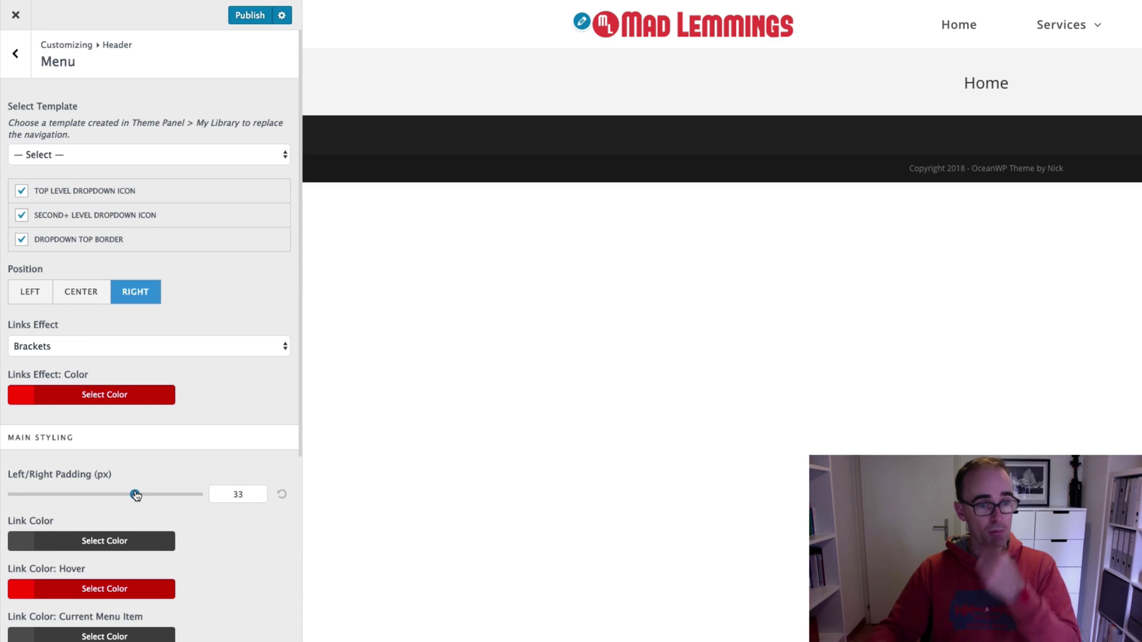
# Examine the main, dropdown and search icon styling options for the header menu and compare them with the Services dropdown.
pyautogui.scroll(-10, 148, 509)
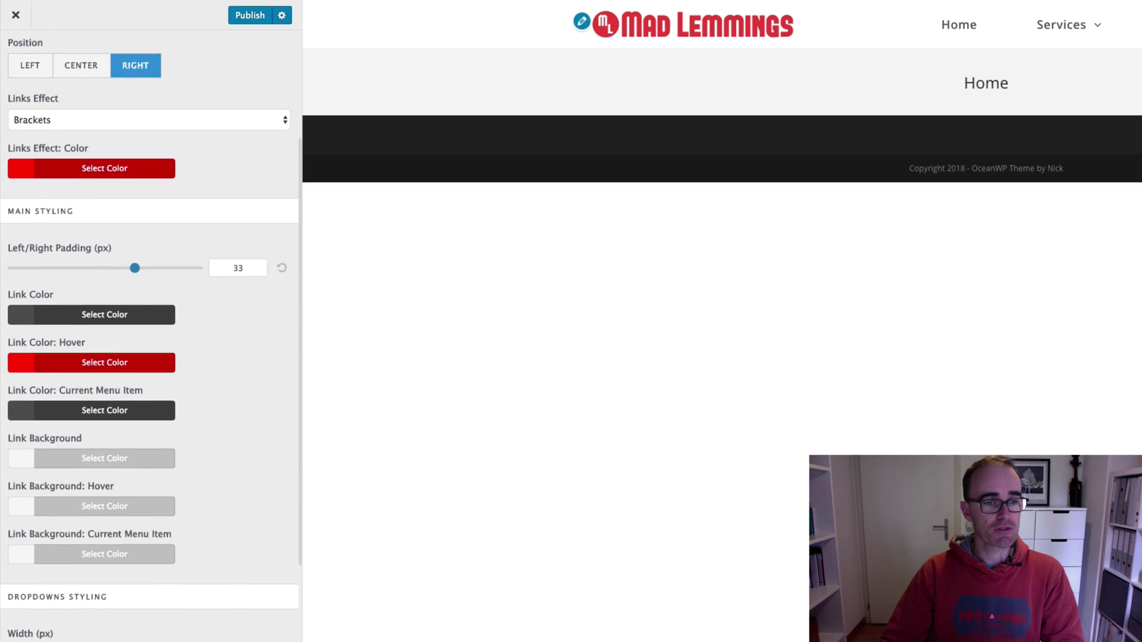
pyautogui.scroll(-5, 164, 626)
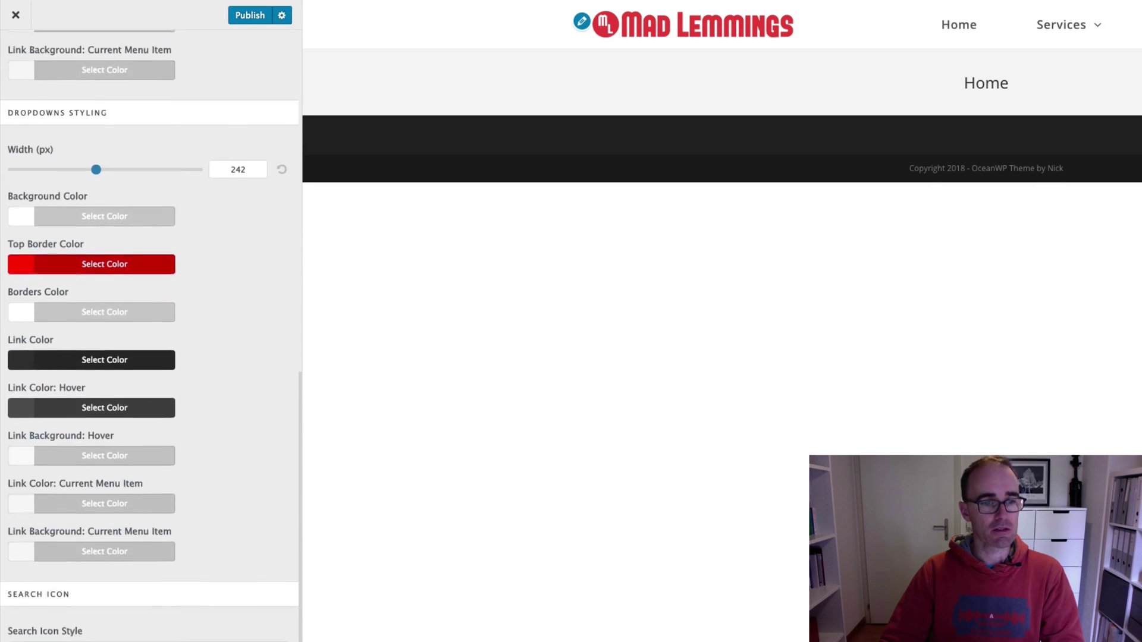
pyautogui.scroll(-1, 165, 627)
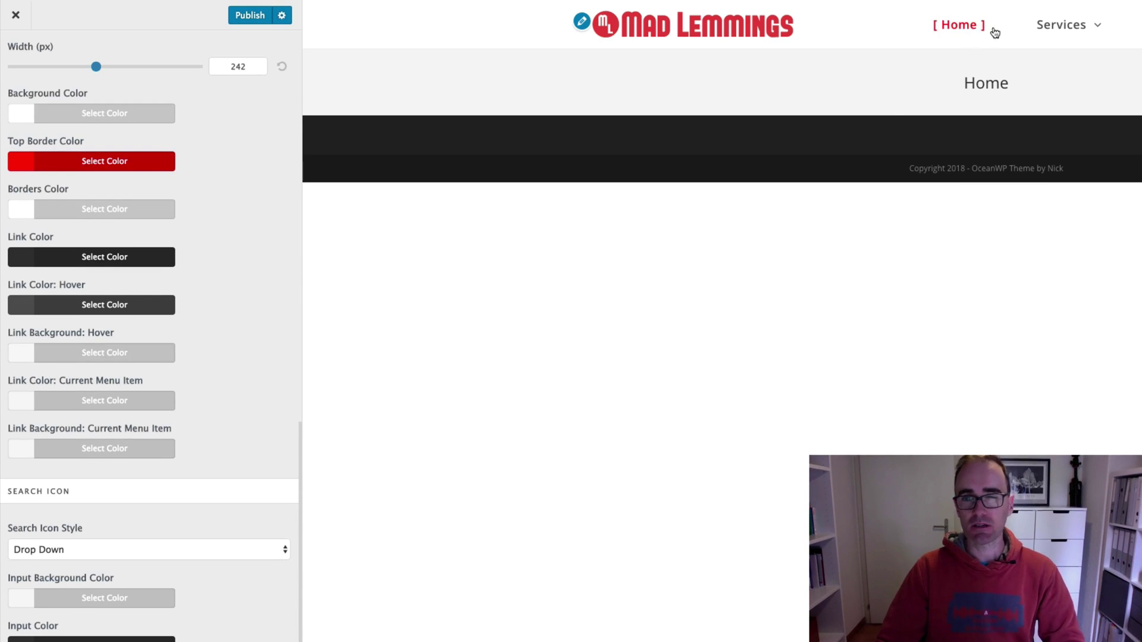
pyautogui.moveTo(1064, 24)
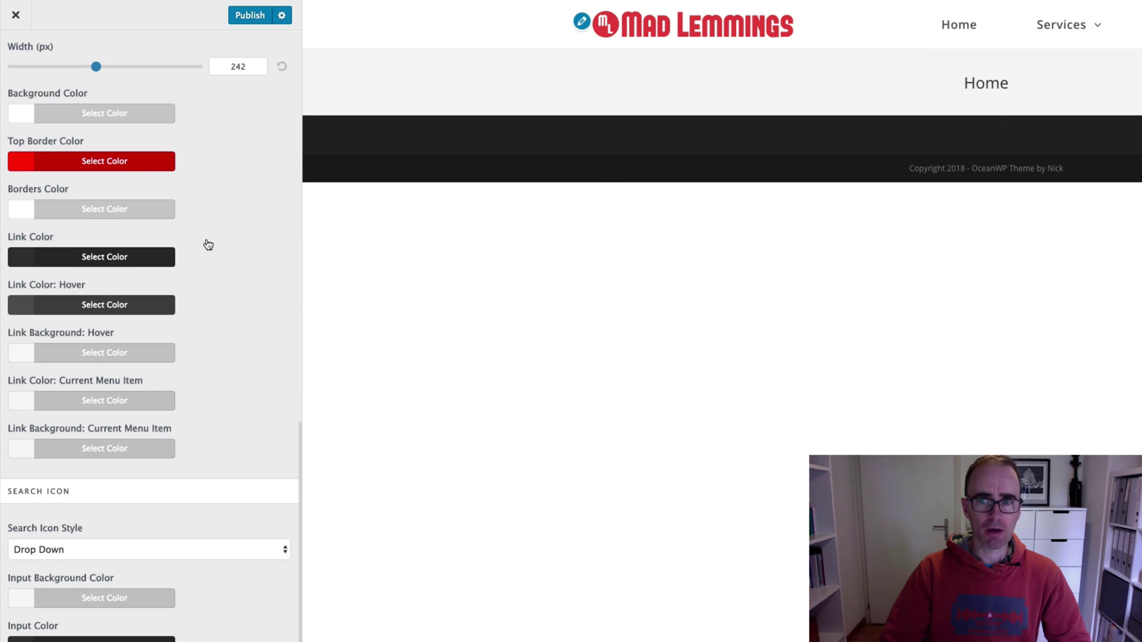
pyautogui.scroll(-3, 208, 244)
pyautogui.scroll(10, 209, 244)
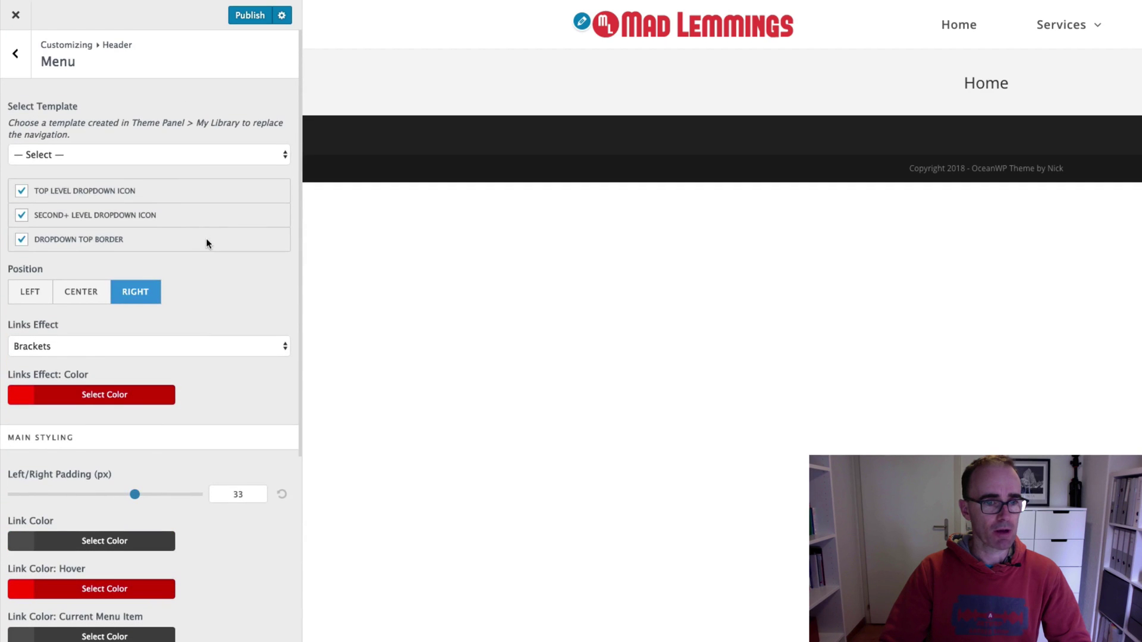
pyautogui.scroll(-8, 206, 240)
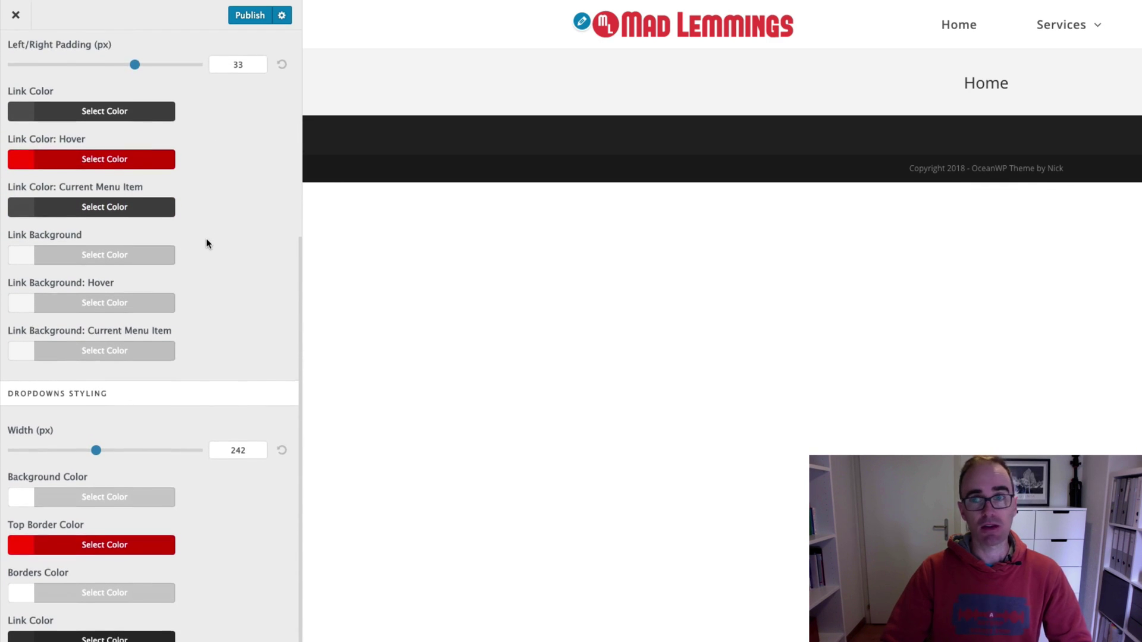
pyautogui.scroll(-10, 195, 246)
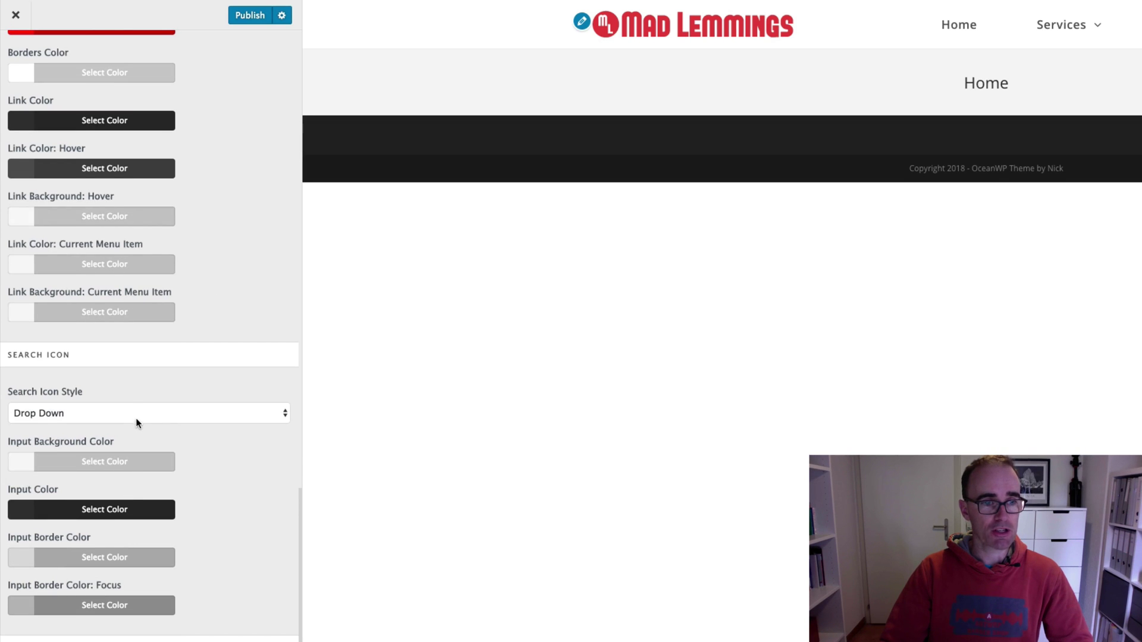
pyautogui.scroll(5, 137, 423)
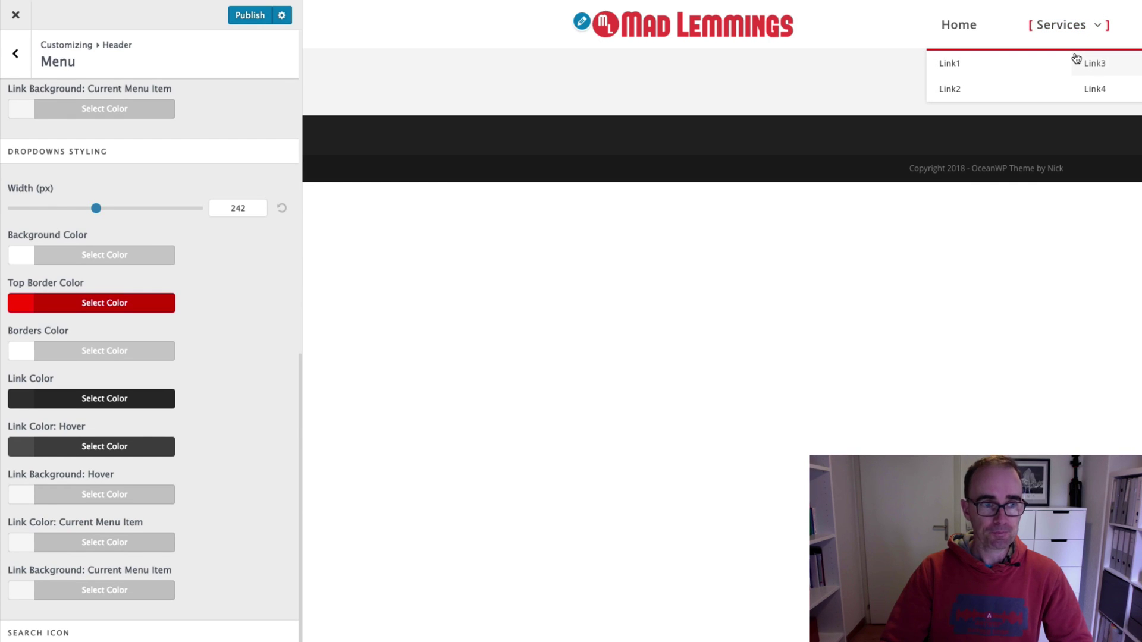
# Try #cecece as the dropdown Borders Color, restore #ffffff and check the Services dropdown in the preview.
pyautogui.click(118, 356)
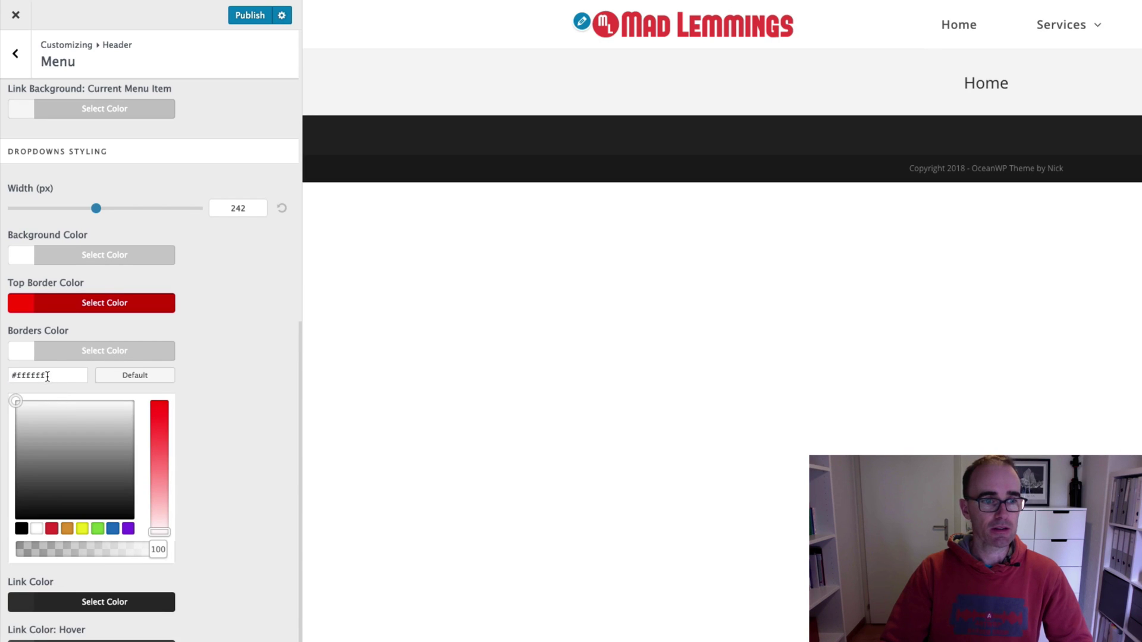
pyautogui.moveTo(22, 406); pyautogui.dragTo(16, 426)
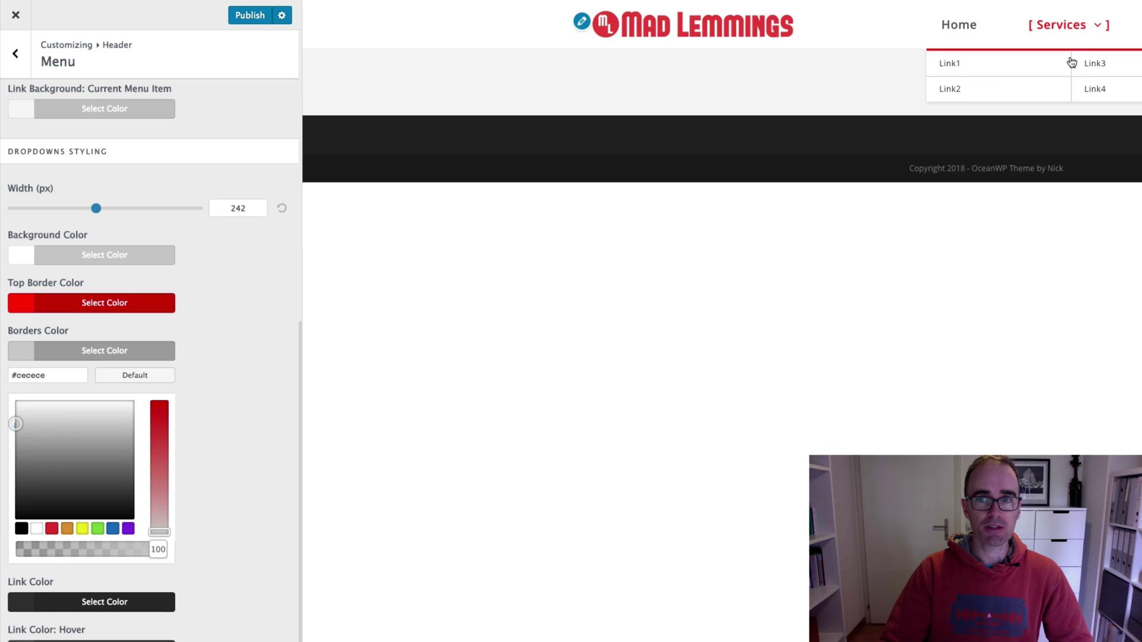
pyautogui.doubleClick(36, 371)
pyautogui.write('ffffff')
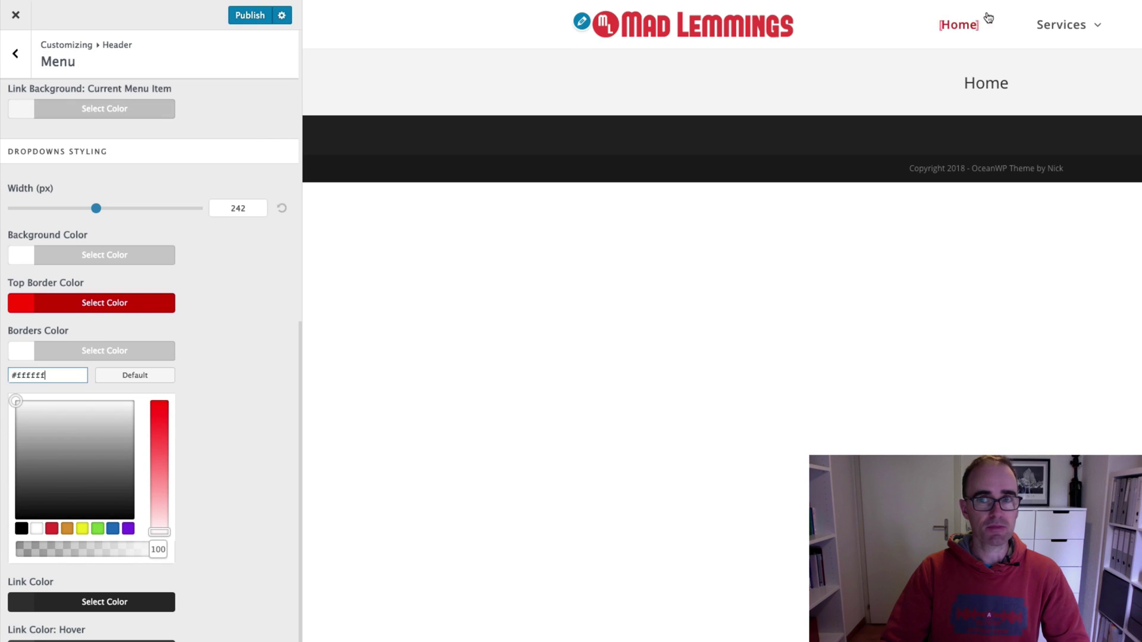
pyautogui.moveTo(1063, 26)
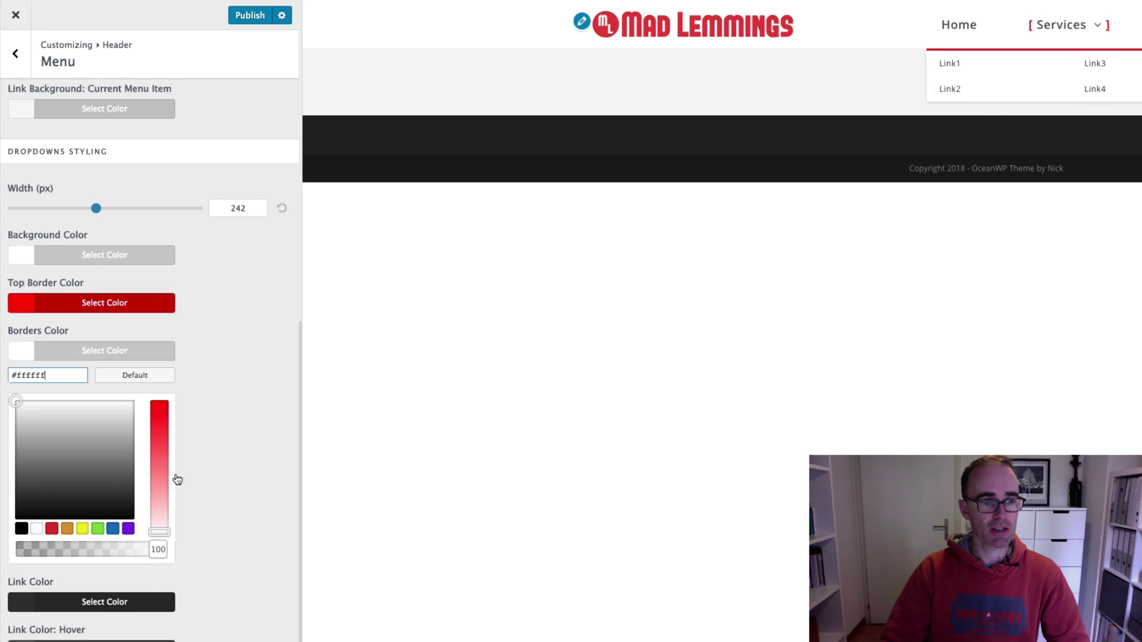
# Set the dropdown's Link Color: Hover to #ff0000 and check the Services links in the preview.
pyautogui.scroll(-2, 242, 476)
pyautogui.click(89, 585)
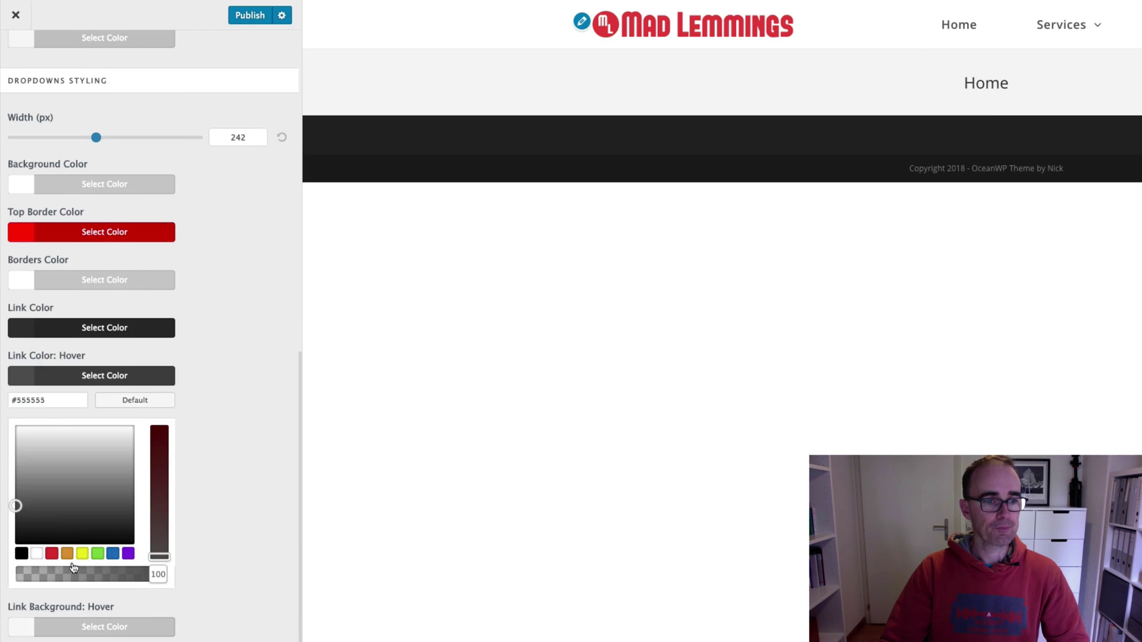
pyautogui.tripleClick(34, 400)
pyautogui.write('#fff')
pyautogui.write('0000')
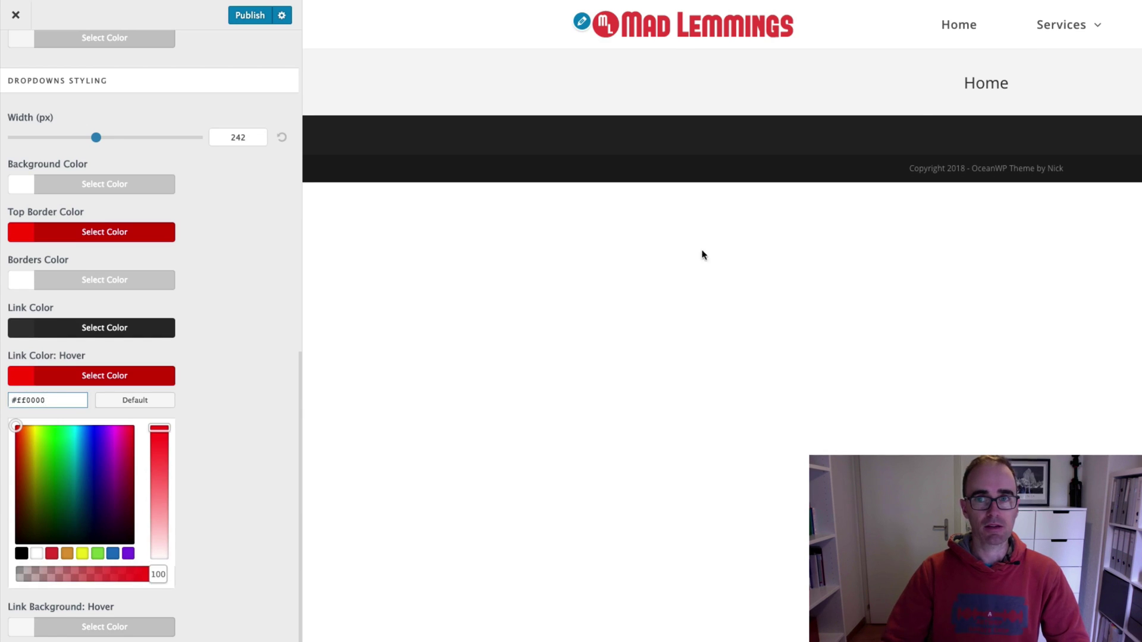
pyautogui.moveTo(1041, 42)
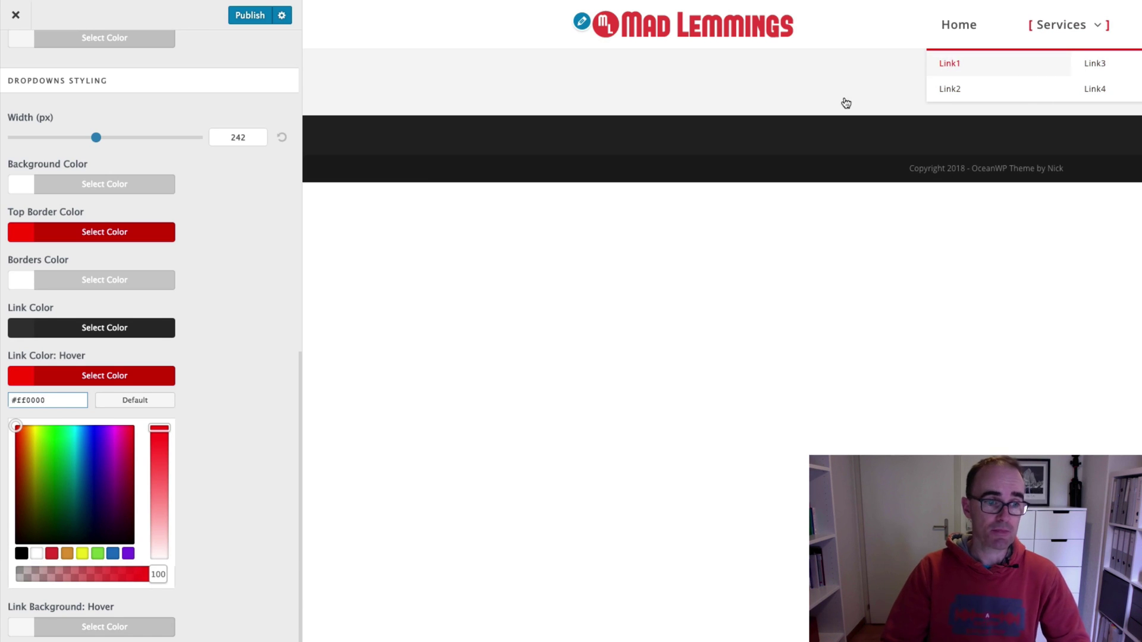
pyautogui.scroll(-7, 232, 453)
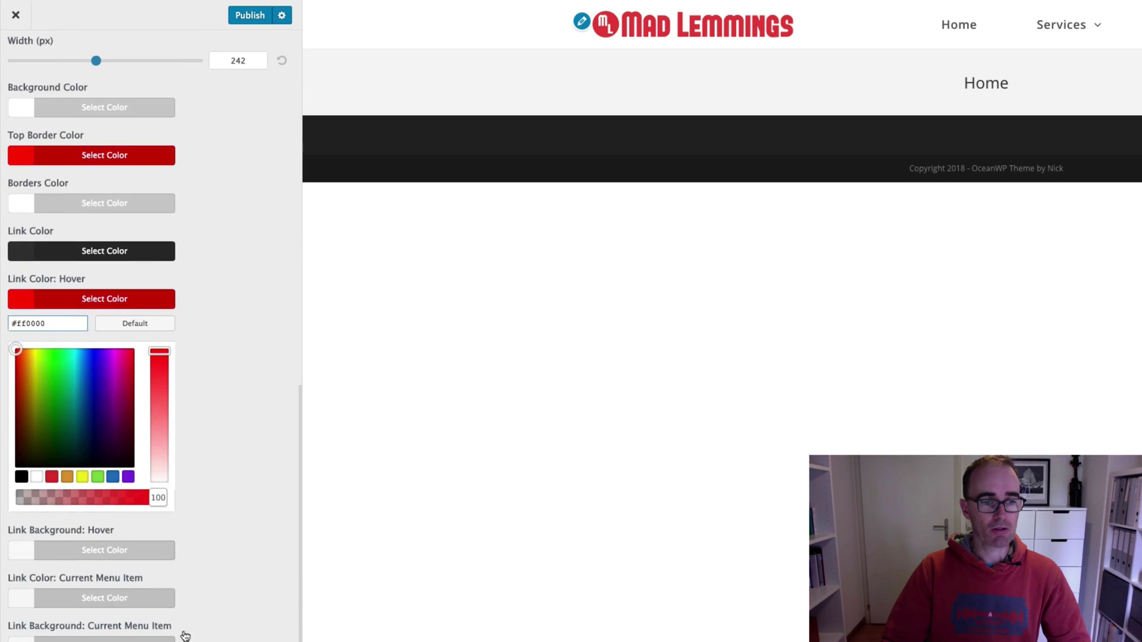
pyautogui.scroll(10, 182, 634)
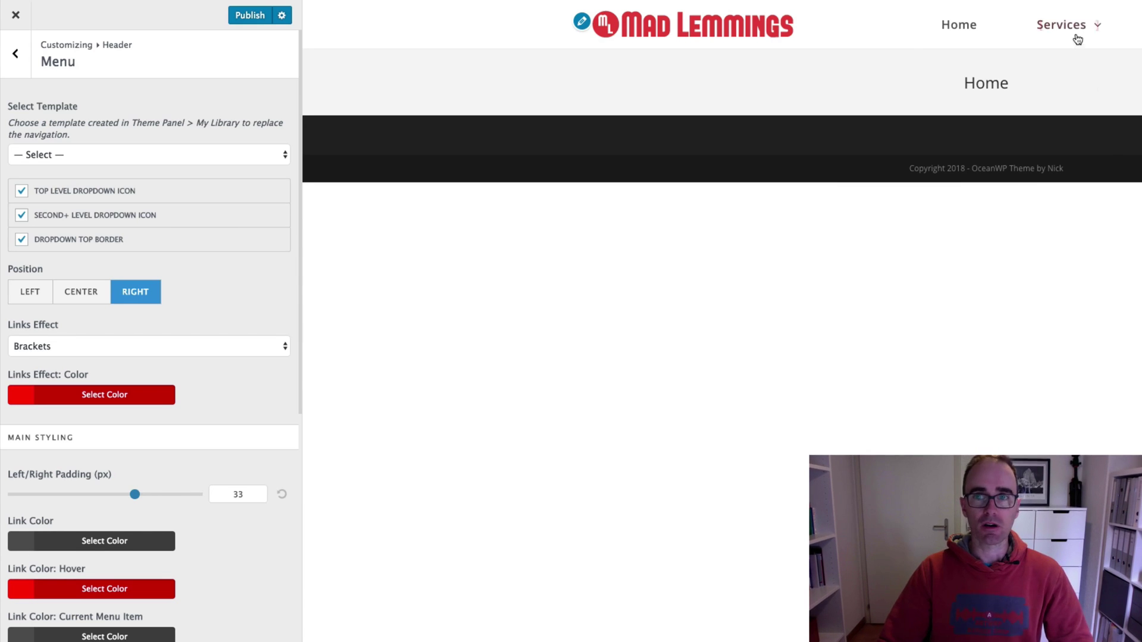
pyautogui.moveTo(1077, 22)
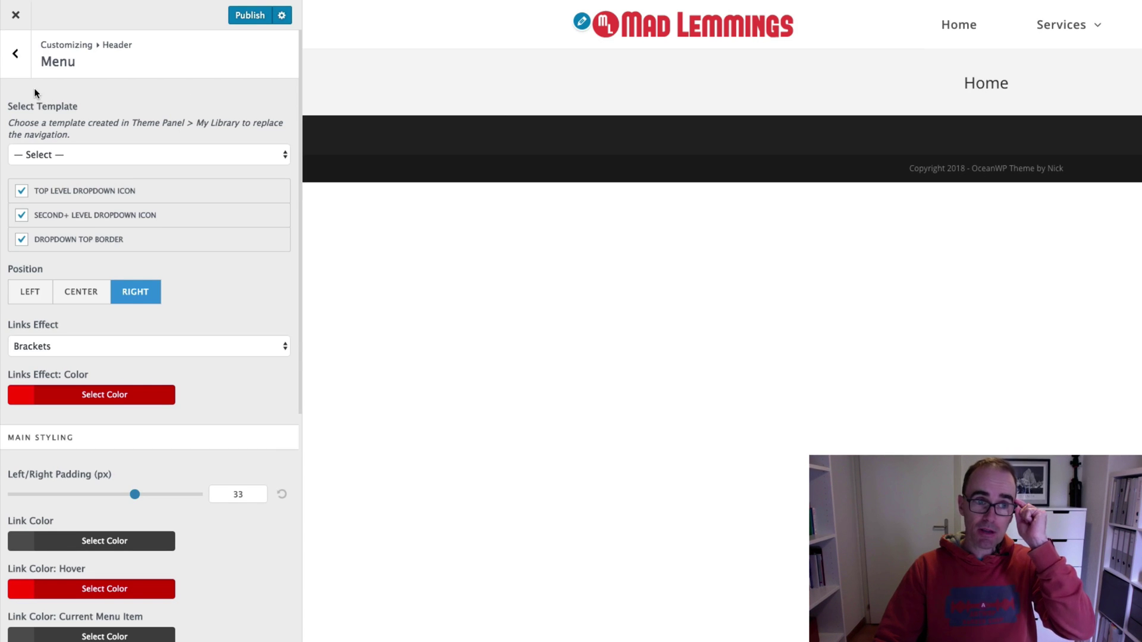
# Inspect the live home page with developer tools and narrow the page width to check the header's responsive menu.
pyautogui.moveTo(515, 2)
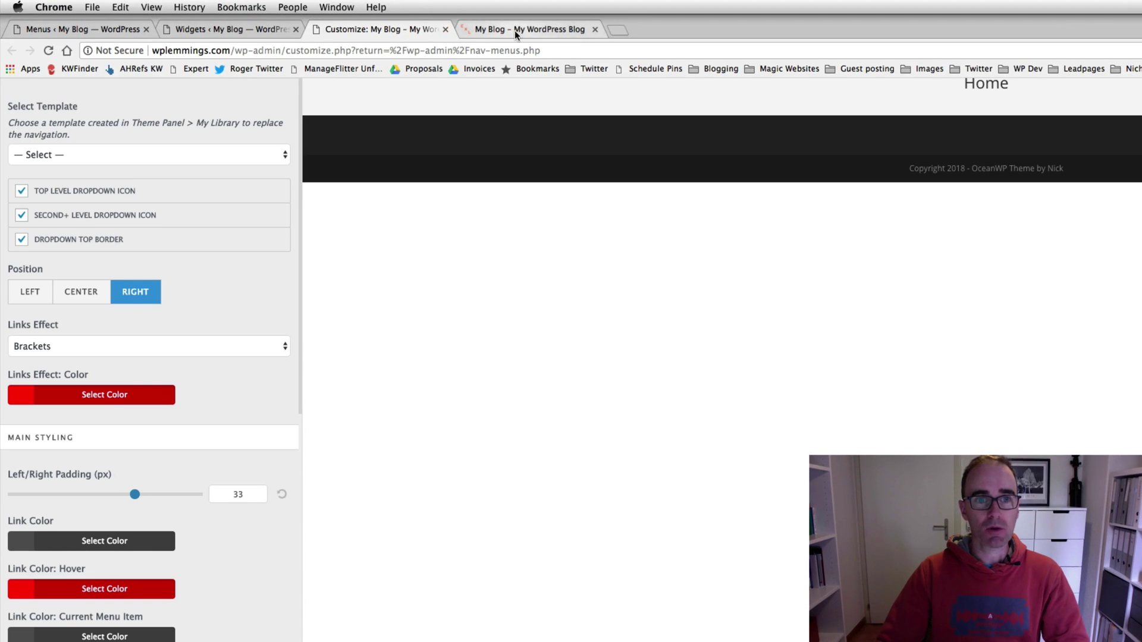
pyautogui.click(519, 30)
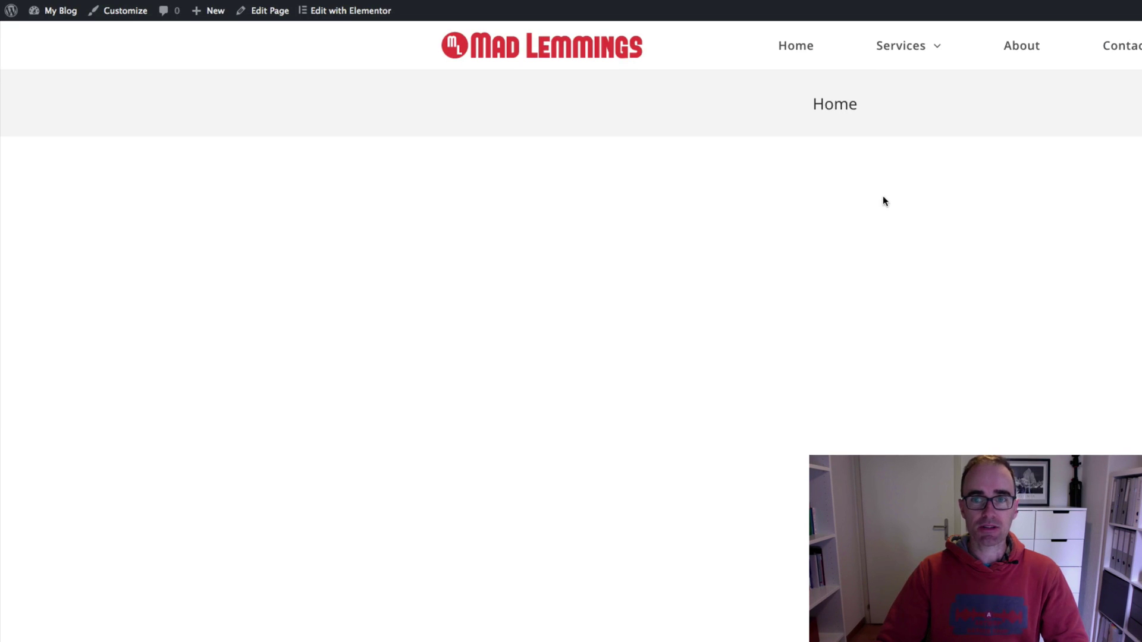
pyautogui.rightClick(838, 190)
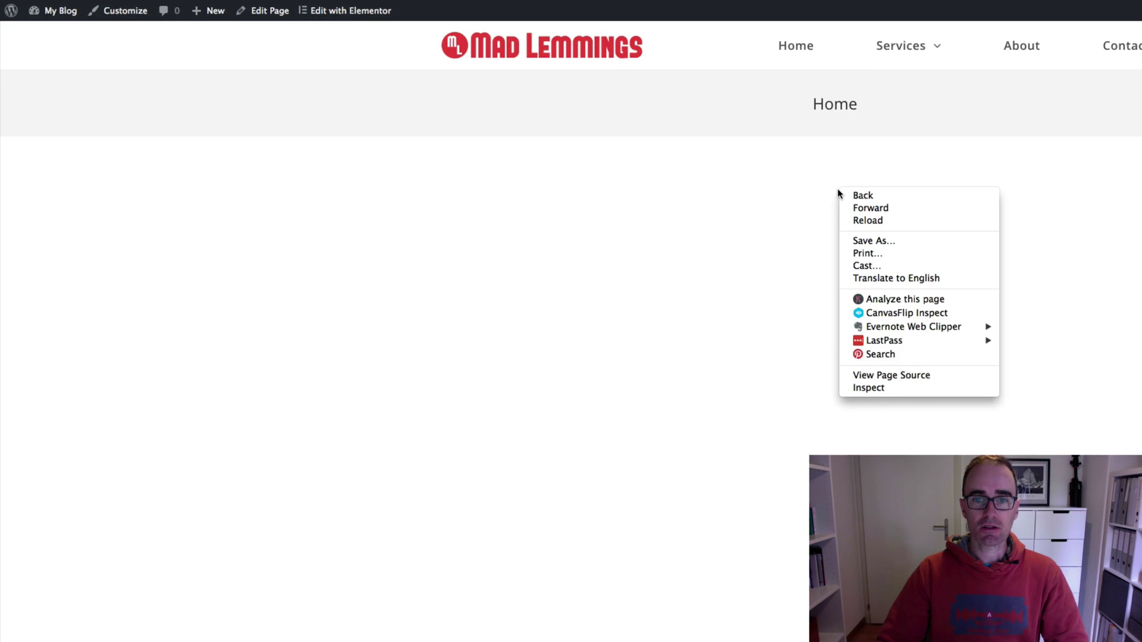
pyautogui.click(890, 388)
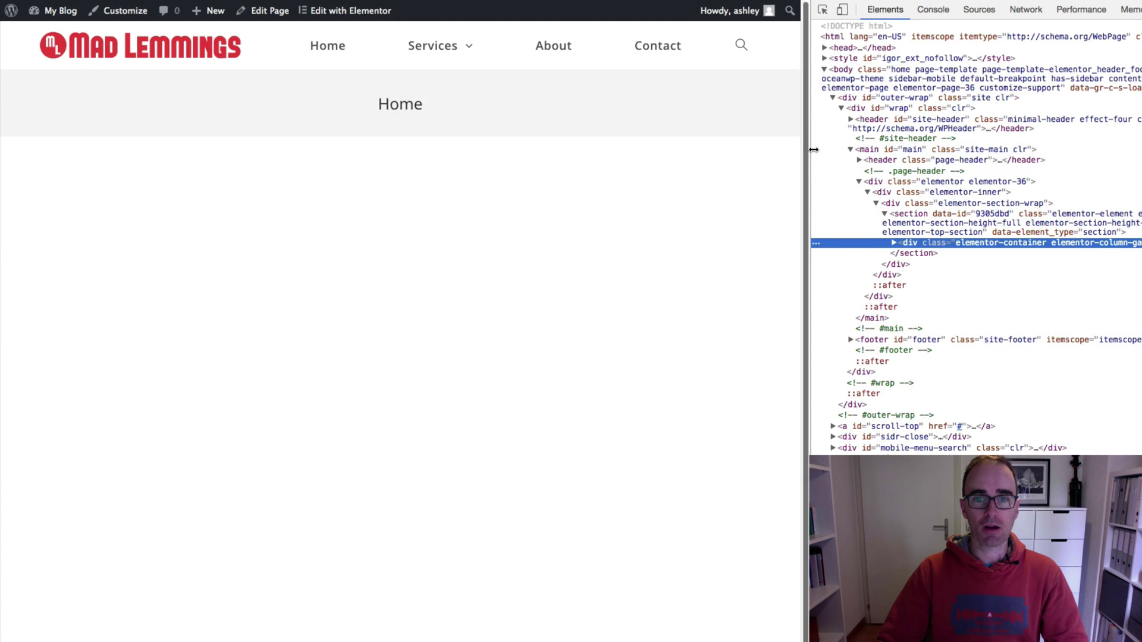
pyautogui.moveTo(799, 154); pyautogui.dragTo(523, 140)
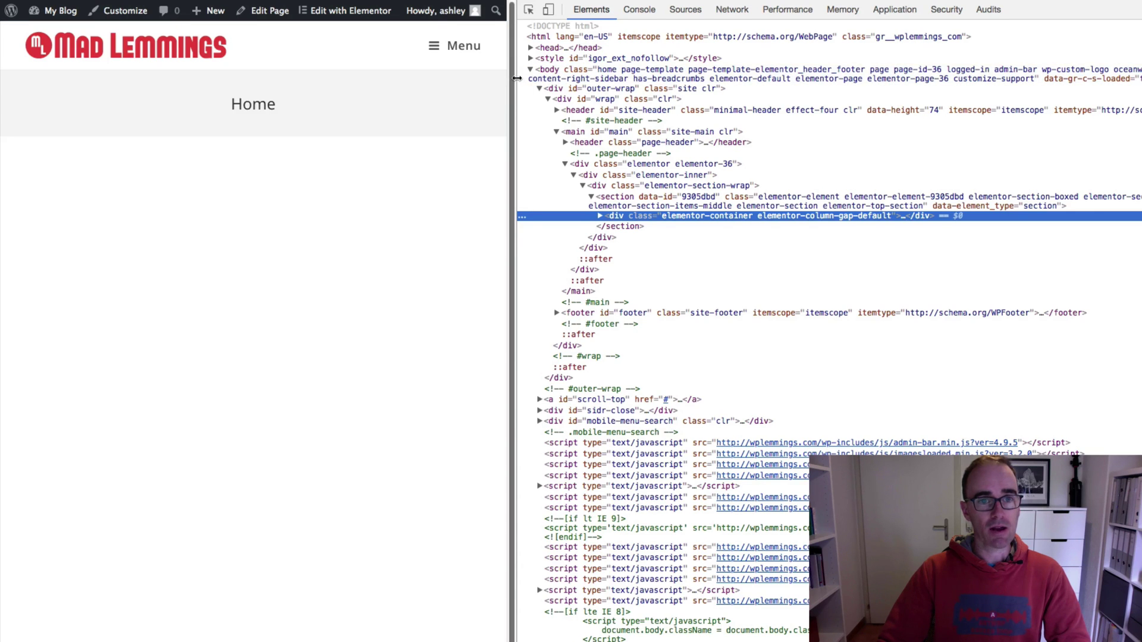
pyautogui.moveTo(512, 80); pyautogui.dragTo(631, 84)
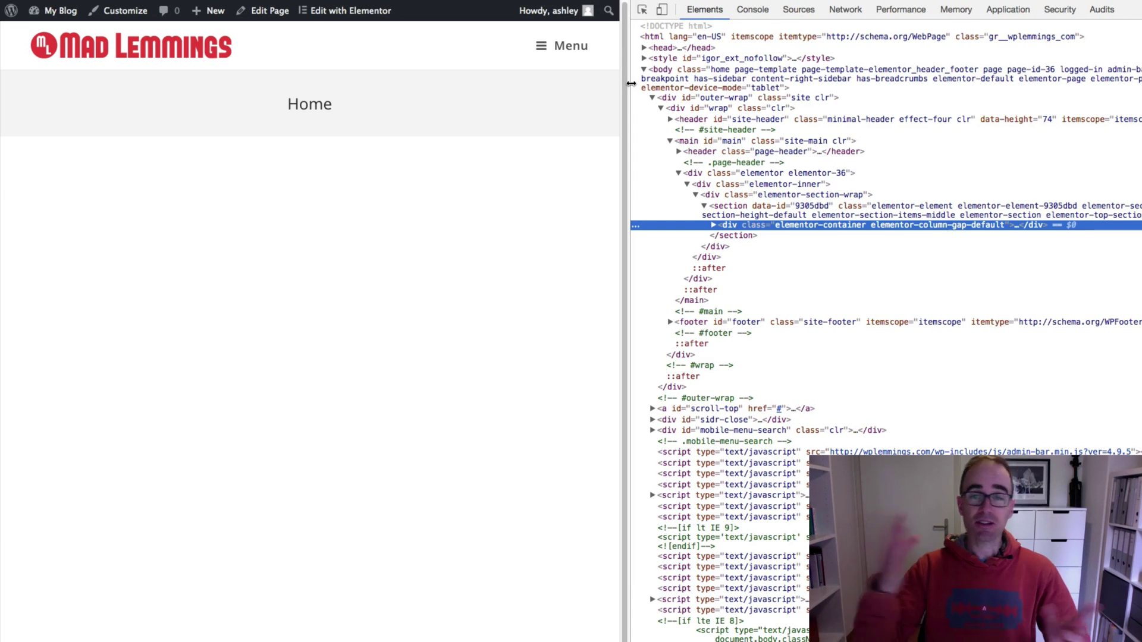
# Open the header's Mobile Menu settings in the Customizer and look through the Breakpoints choices, keeping From 959px.
pyautogui.moveTo(15, 1)
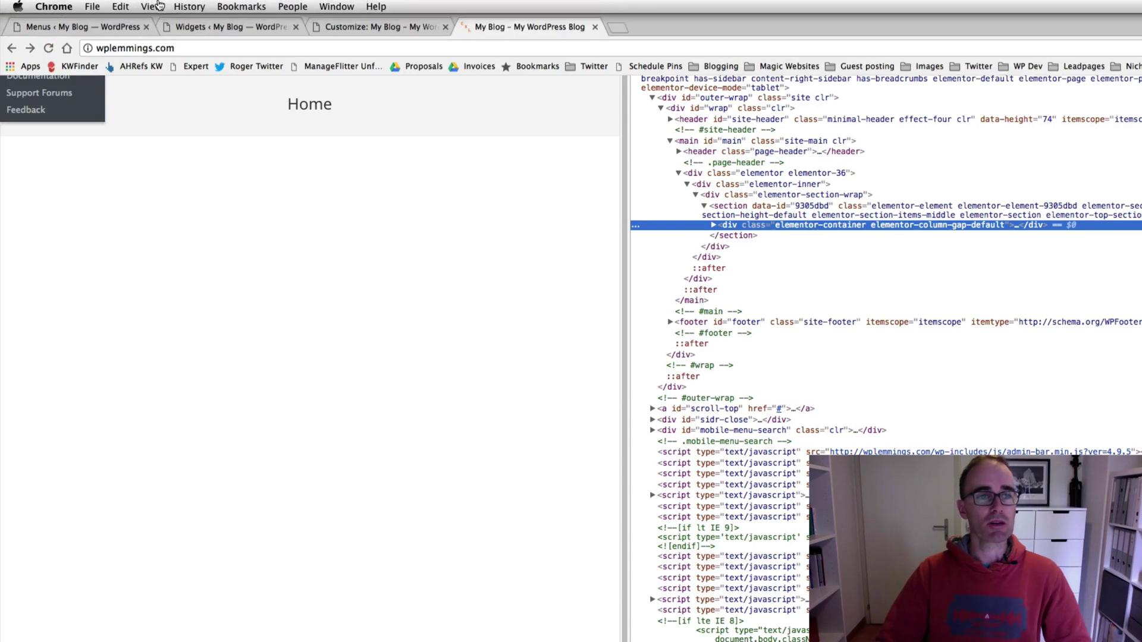
pyautogui.click(104, 31)
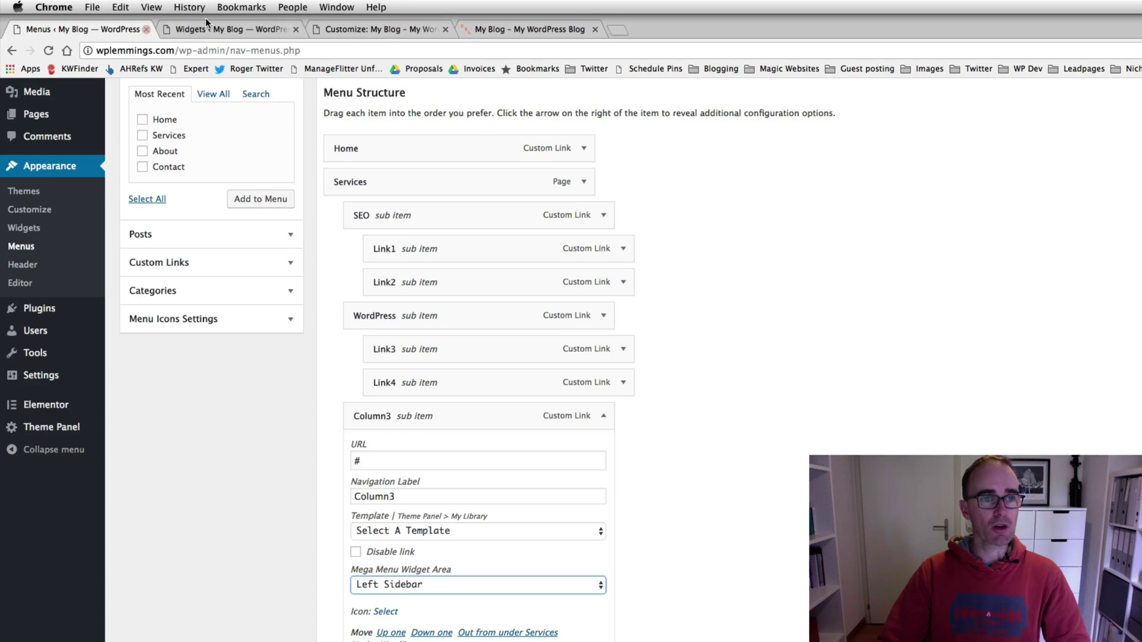
pyautogui.click(348, 30)
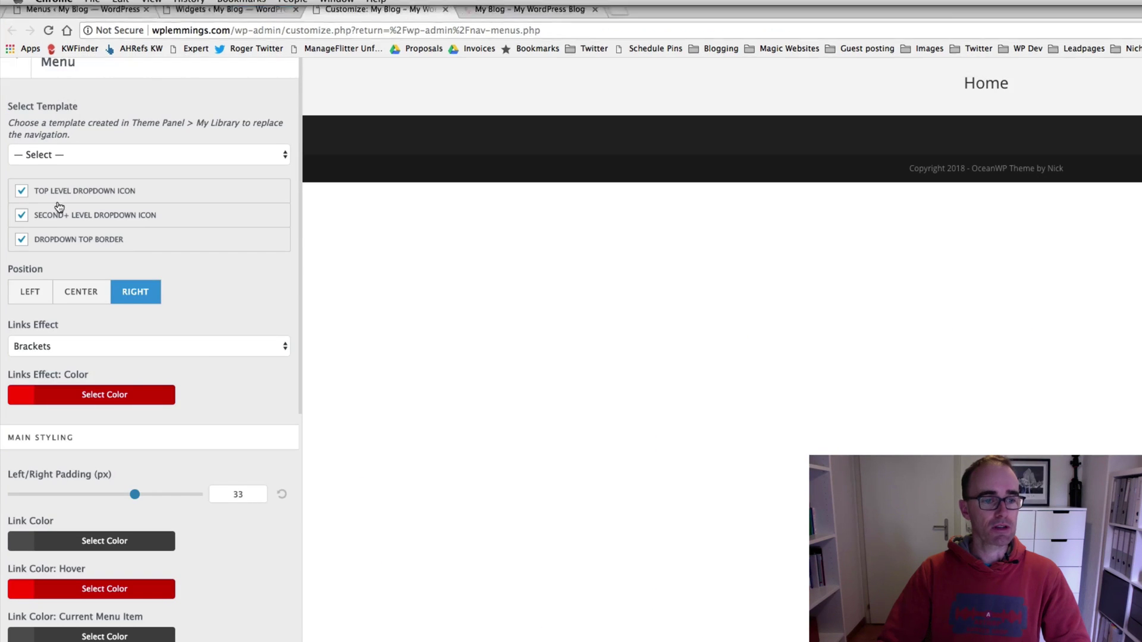
pyautogui.scroll(-8, 58, 201)
pyautogui.scroll(8, 57, 201)
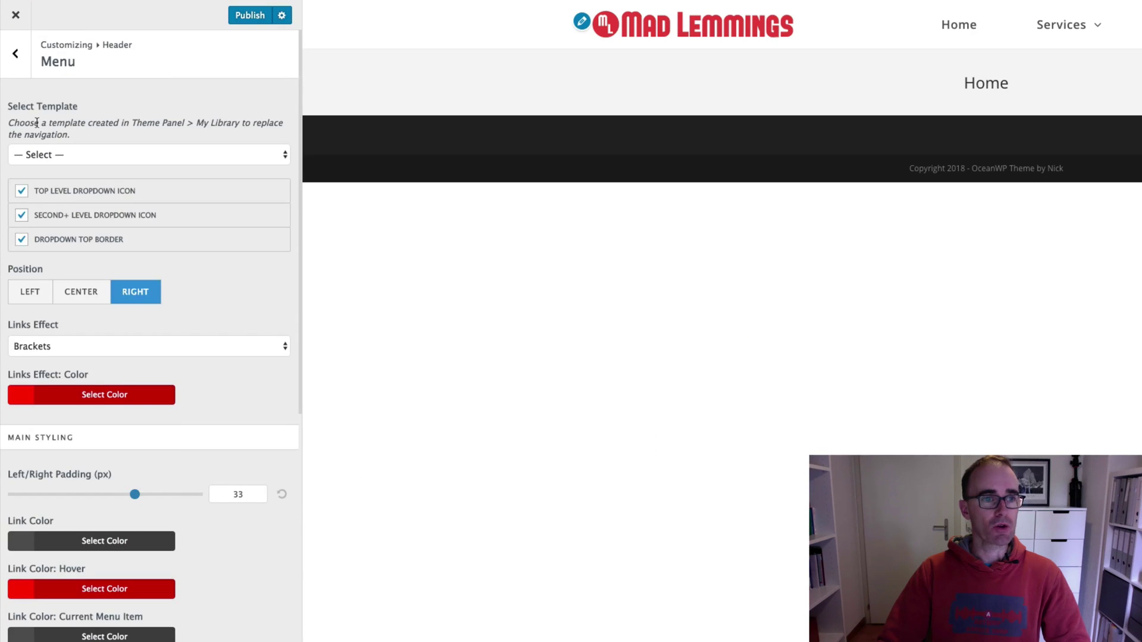
pyautogui.click(22, 60)
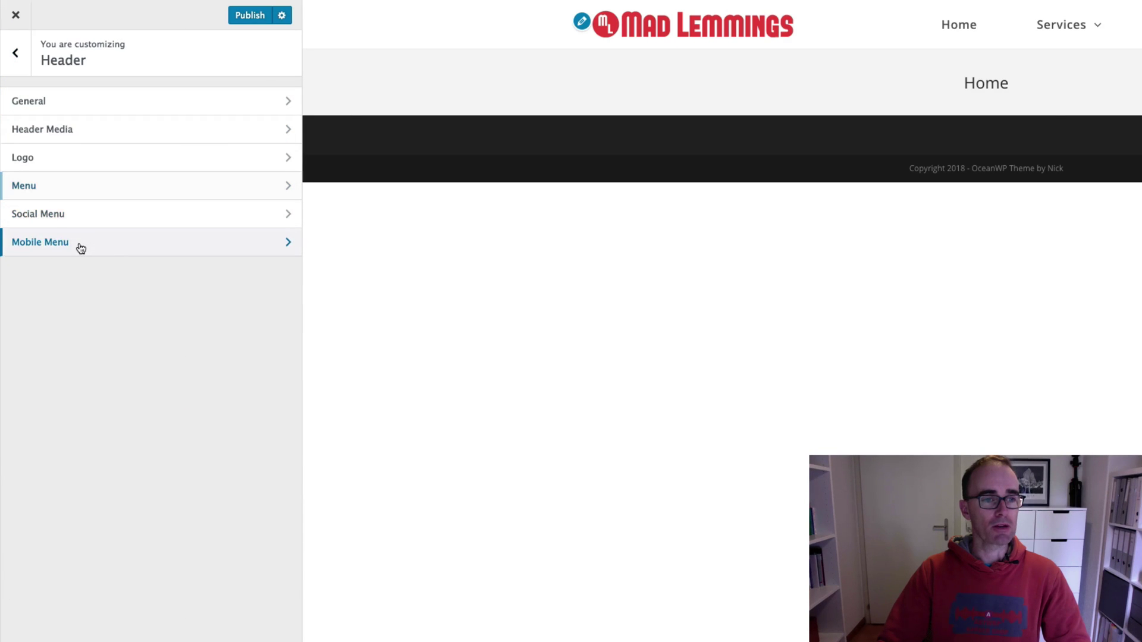
pyautogui.click(80, 247)
pyautogui.click(138, 158)
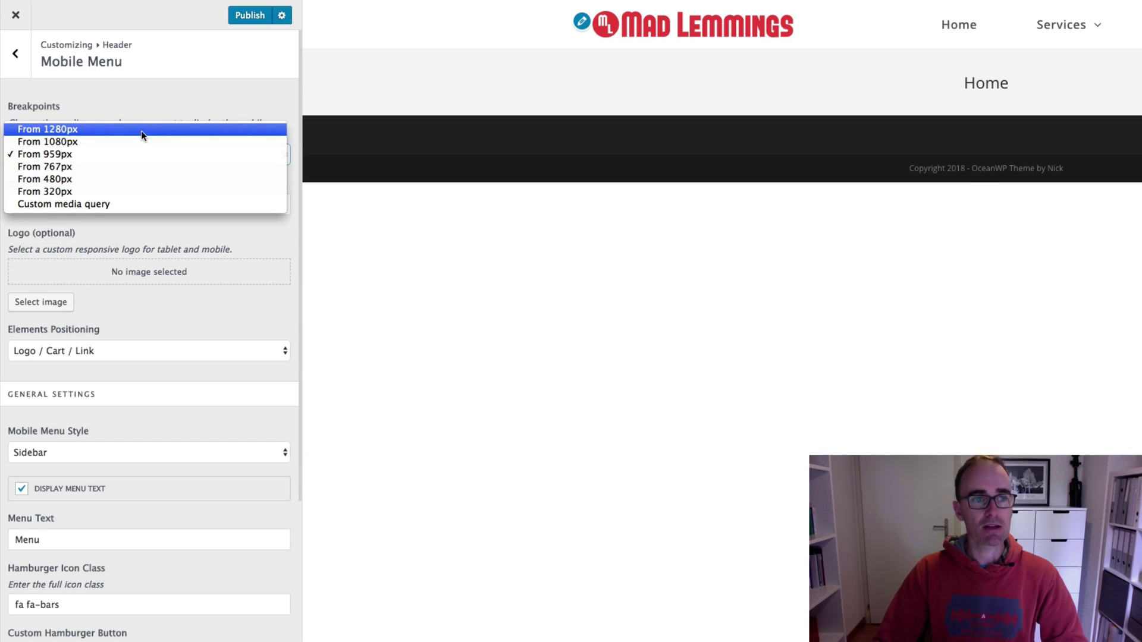
pyautogui.click(226, 90)
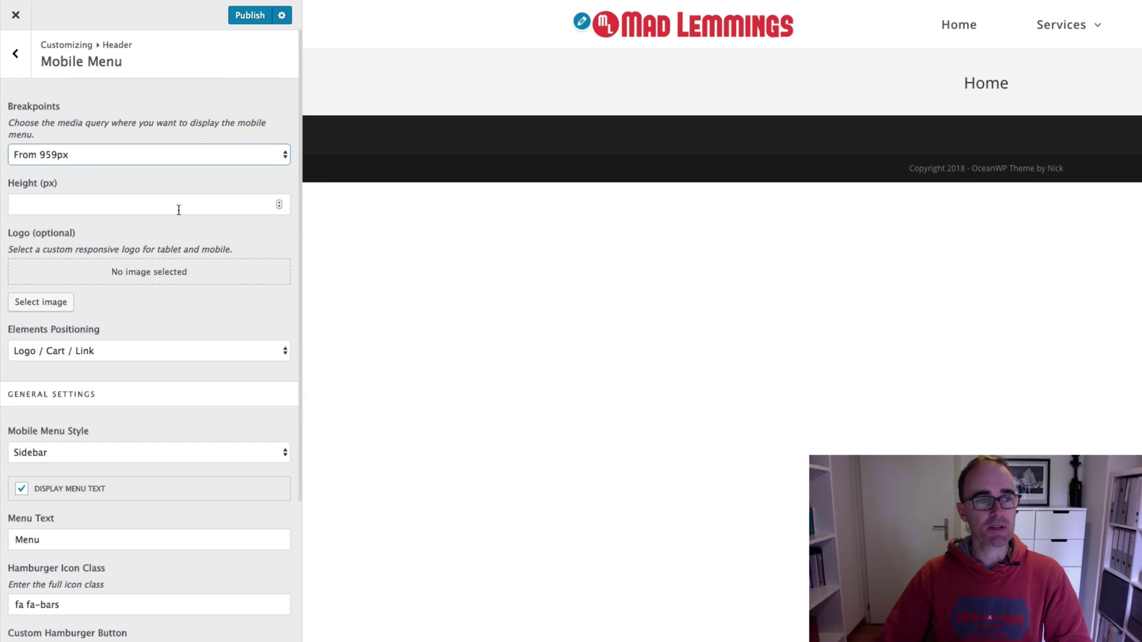
pyautogui.click(183, 156)
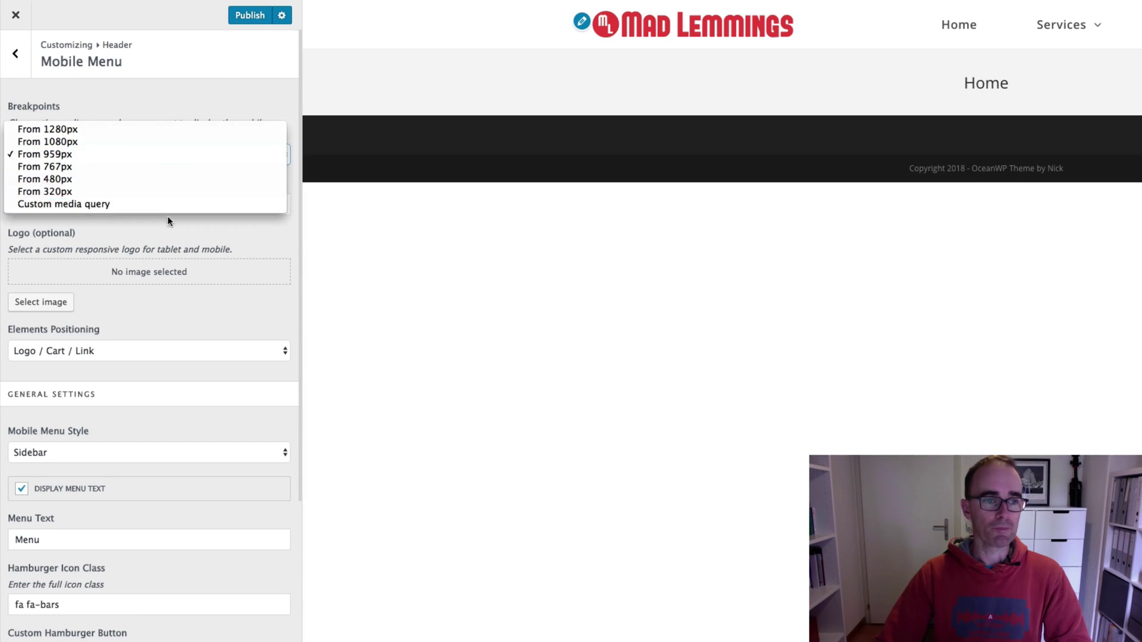
pyautogui.click(184, 152)
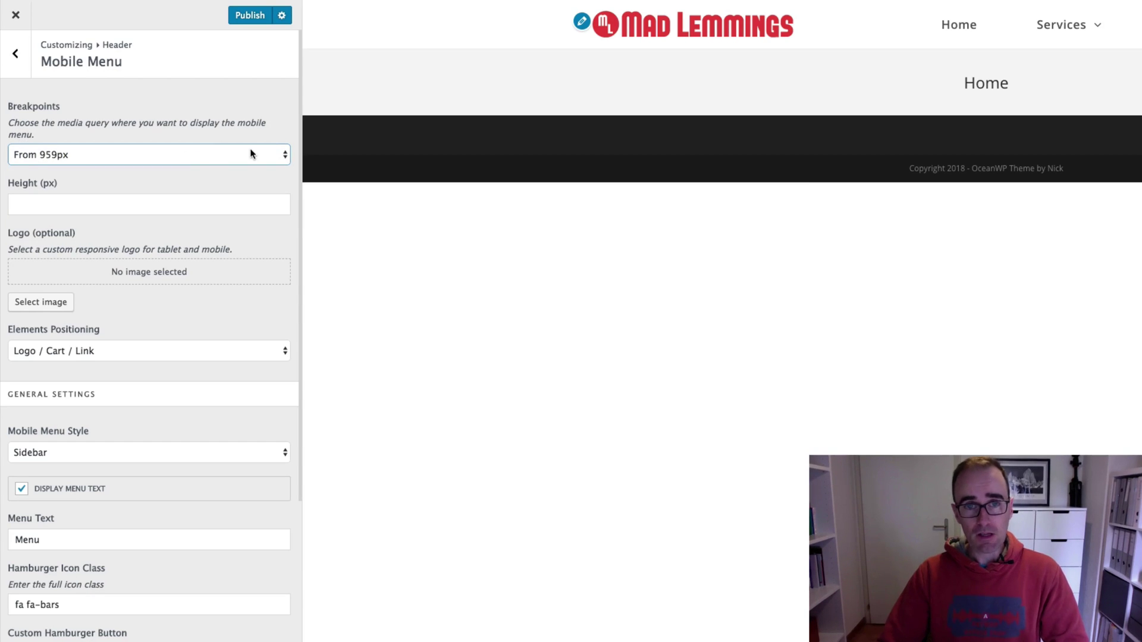
# Open the mobile menu on the narrowed live home page and expand its Services submenu.
pyautogui.moveTo(279, 3)
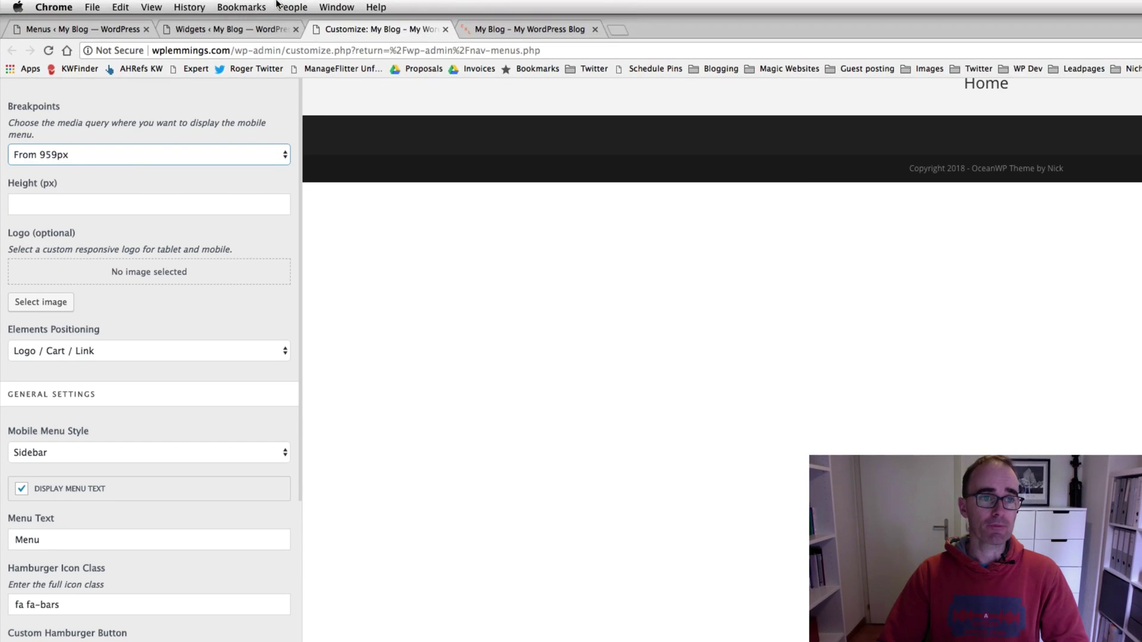
pyautogui.click(95, 28)
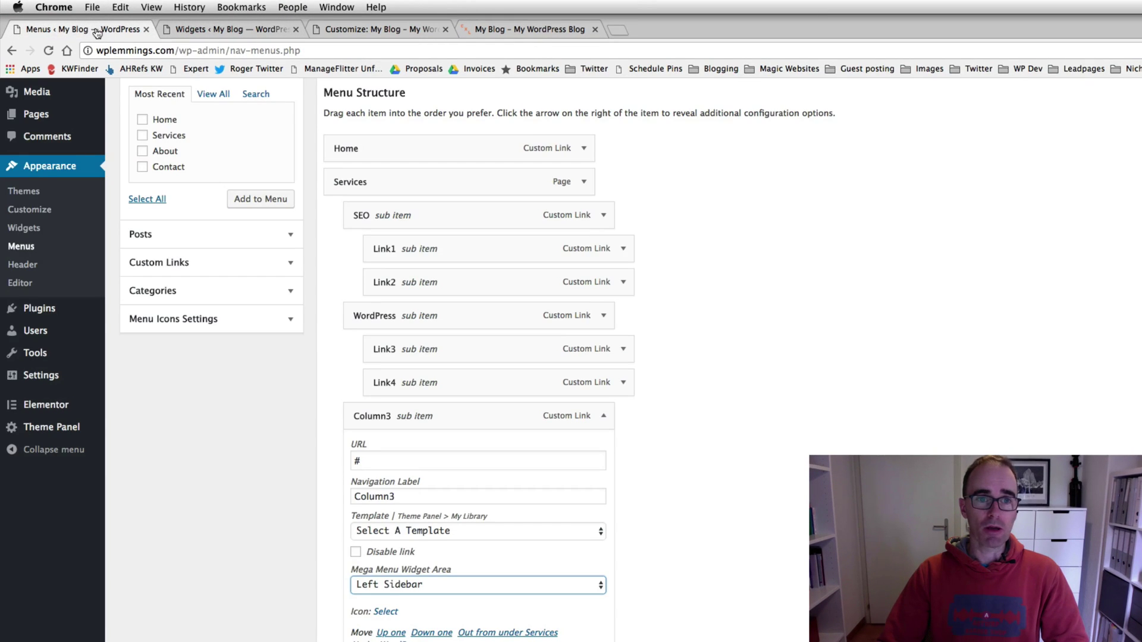
pyautogui.click(522, 28)
pyautogui.scroll(-1, 505, 101)
pyautogui.click(542, 52)
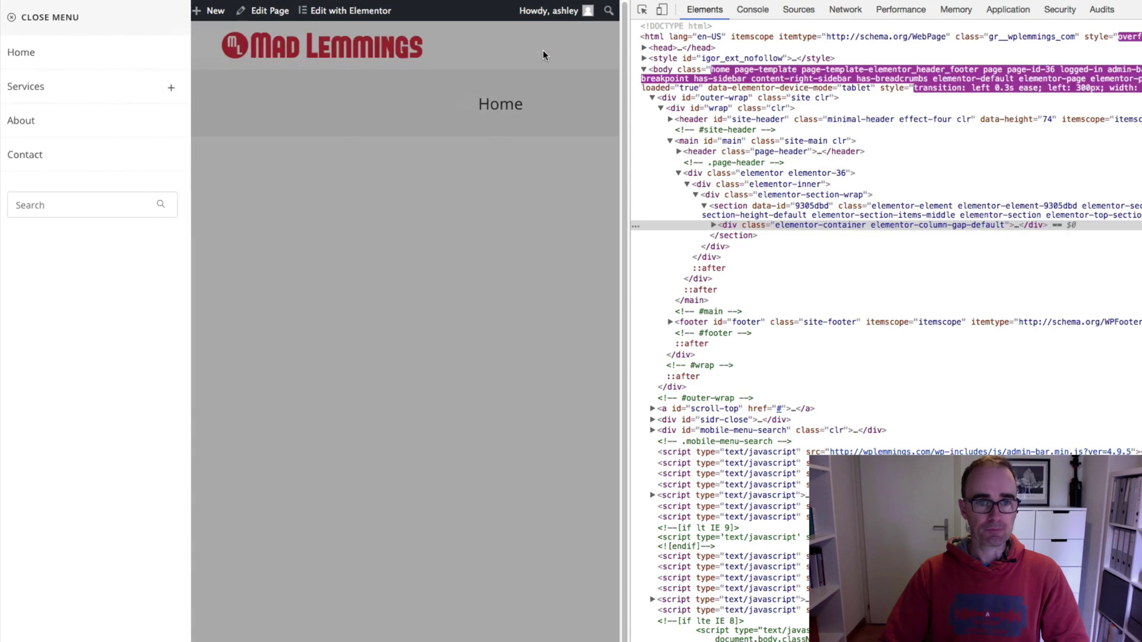
pyautogui.click(175, 88)
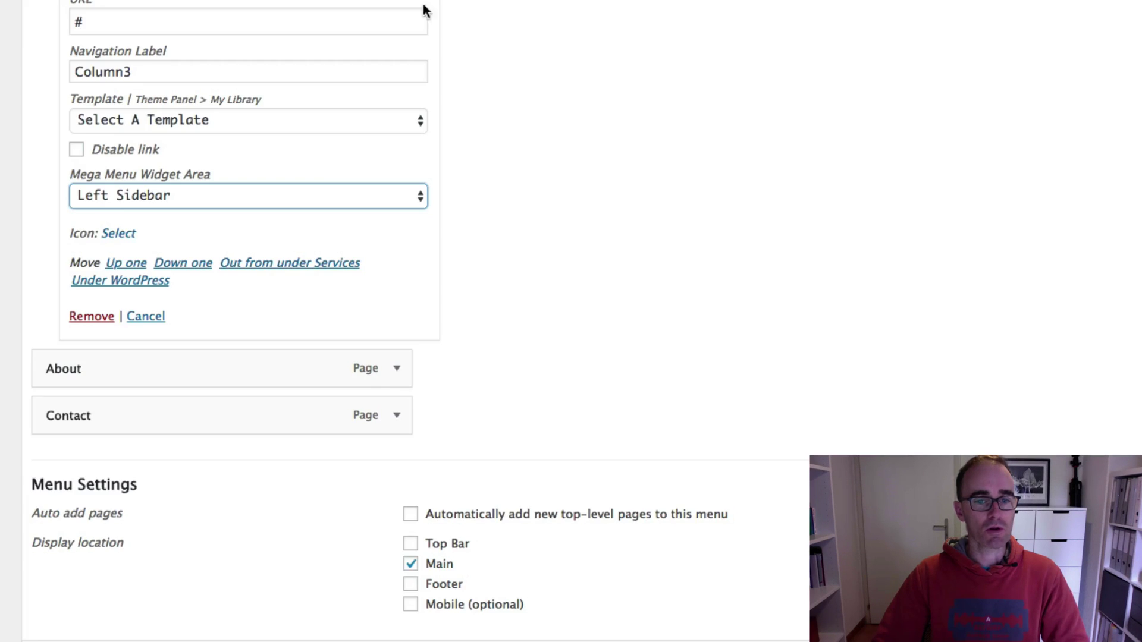
# Review the Display location options in the Menu Settings and expand SEO in the live site's mobile menu.
pyautogui.scroll(-3, 497, 222)
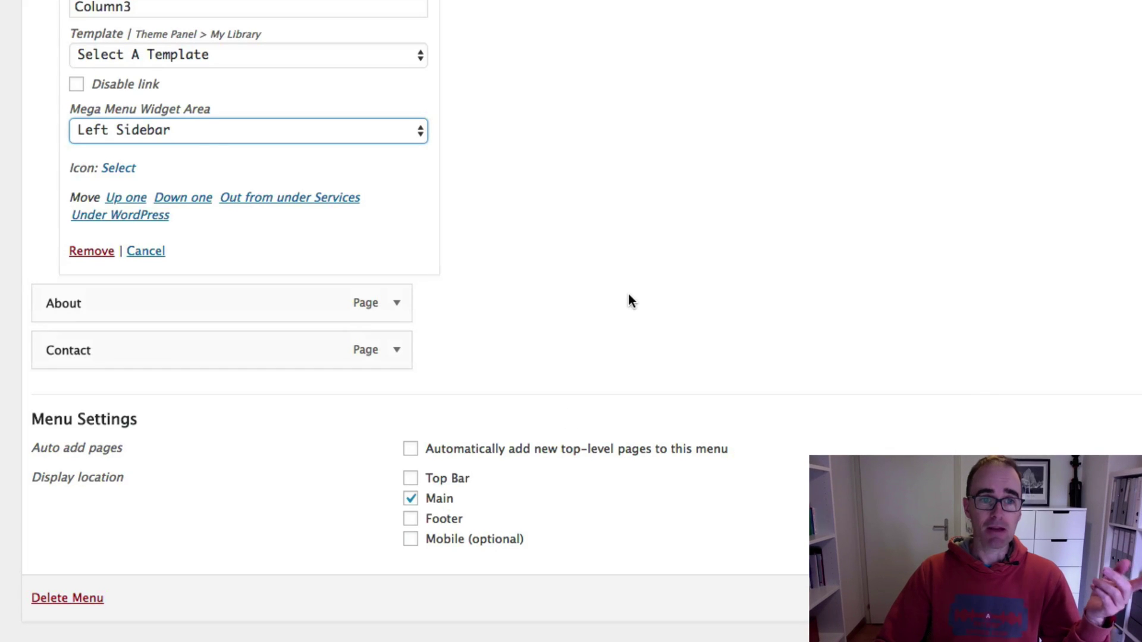
pyautogui.scroll(5, 628, 293)
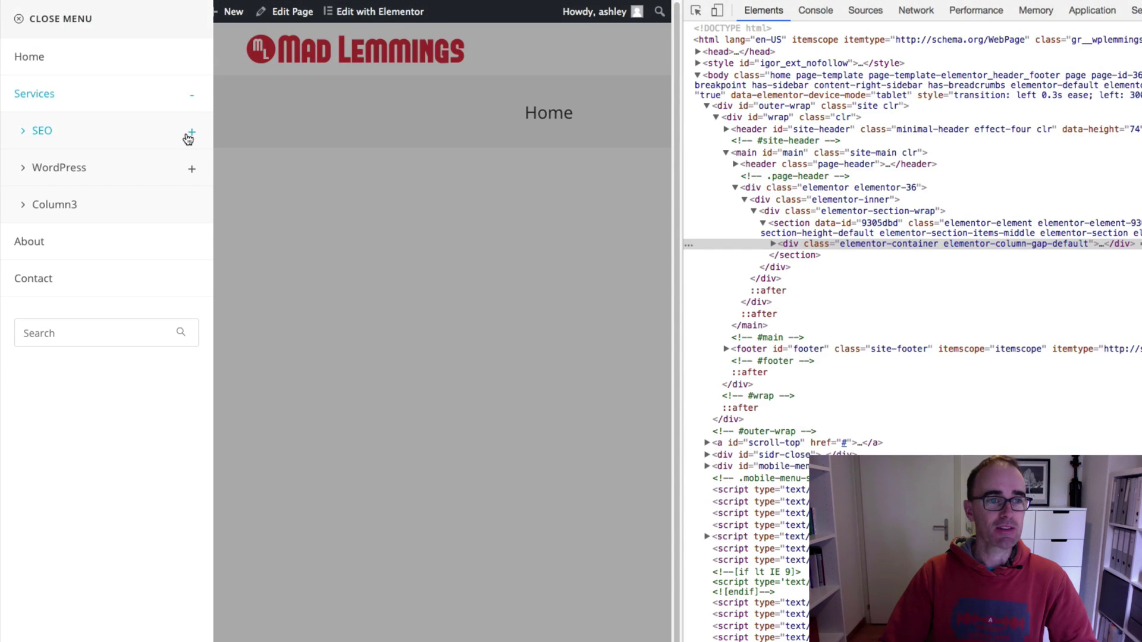
pyautogui.click(189, 134)
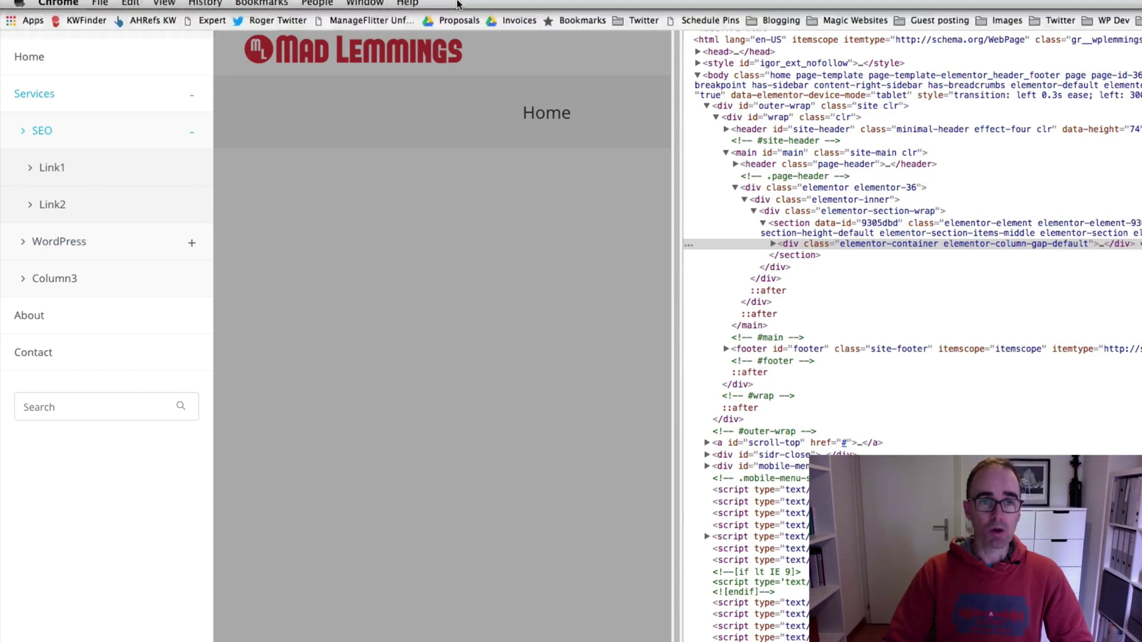
# Review the Main Menu structure in the menu editor and move Link1 below Link2 under SEO.
pyautogui.click(100, 32)
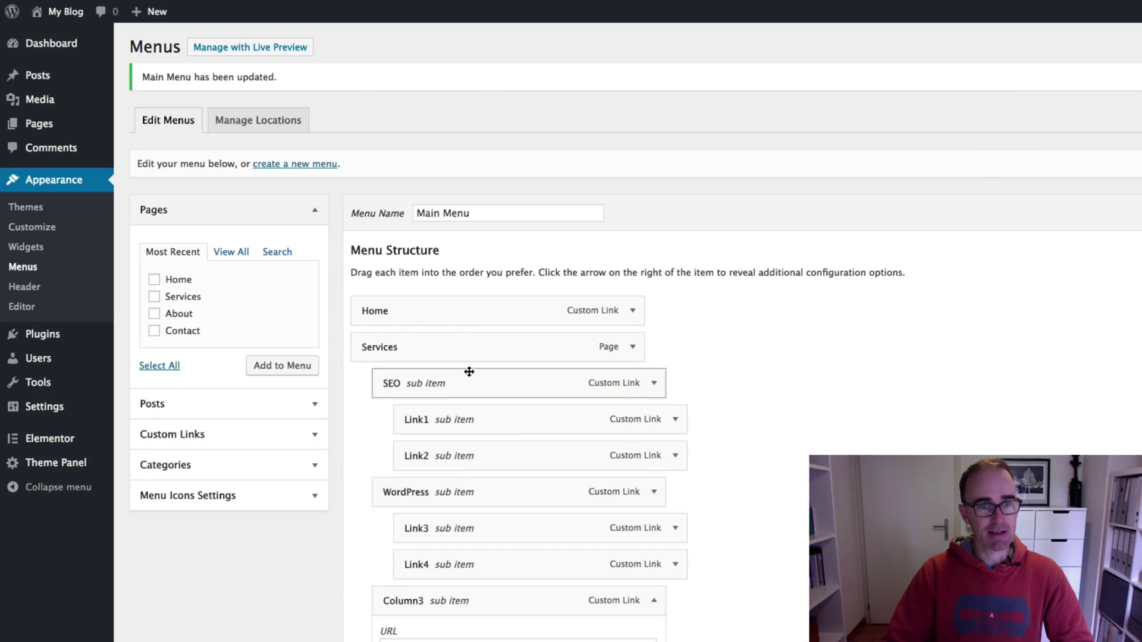
pyautogui.scroll(-3, 654, 566)
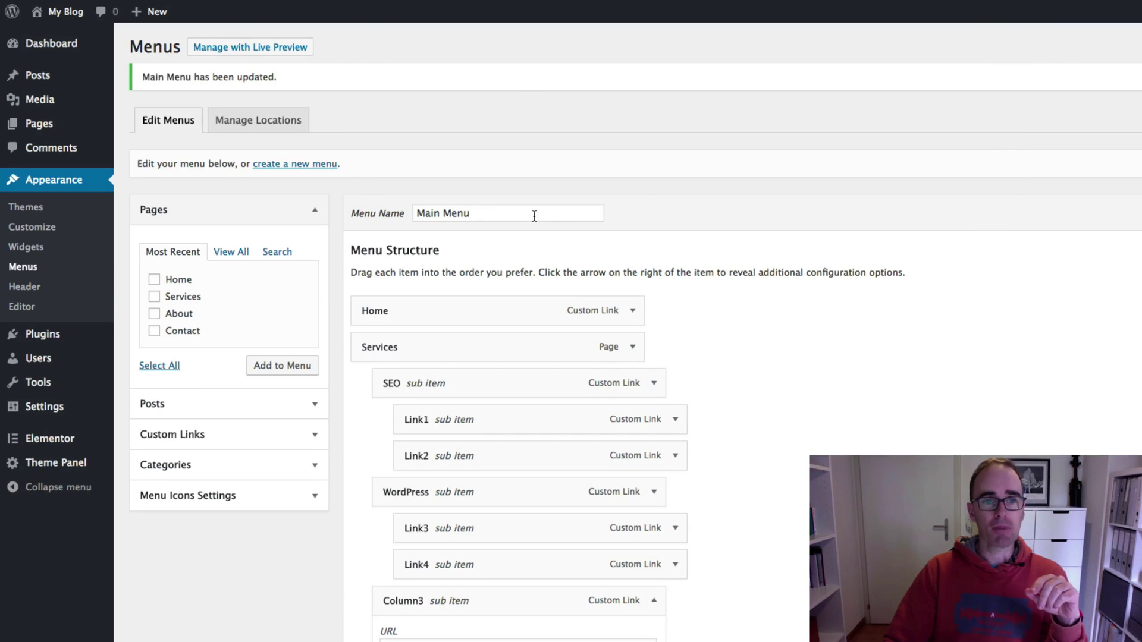
pyautogui.scroll(-3, 867, 323)
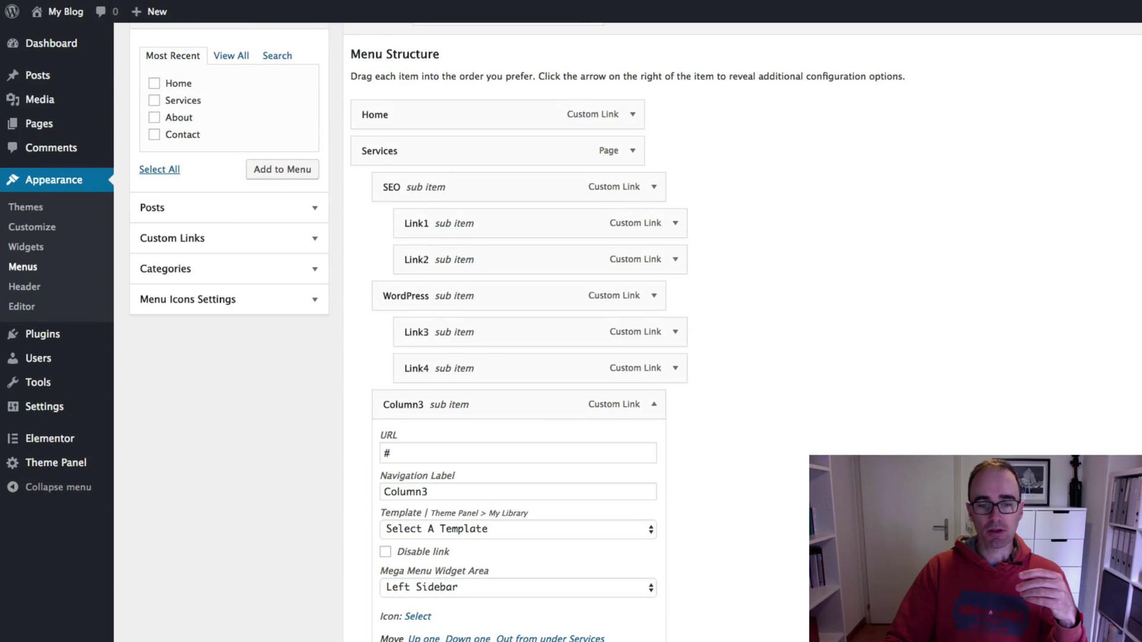
pyautogui.scroll(3, 688, 572)
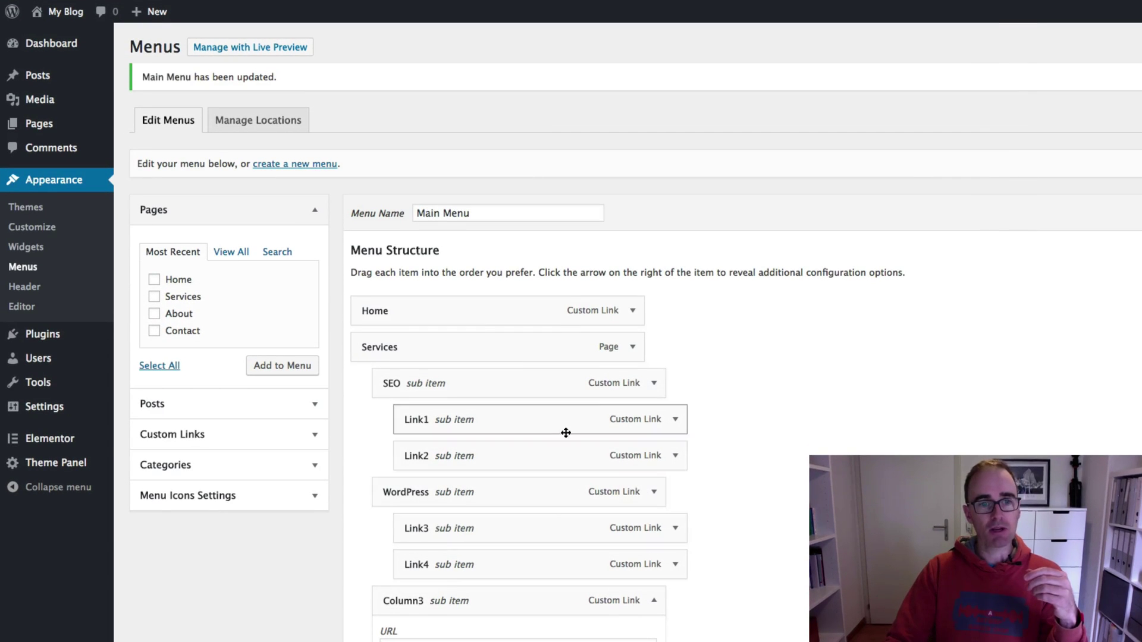
pyautogui.moveTo(566, 425); pyautogui.dragTo(567, 458)
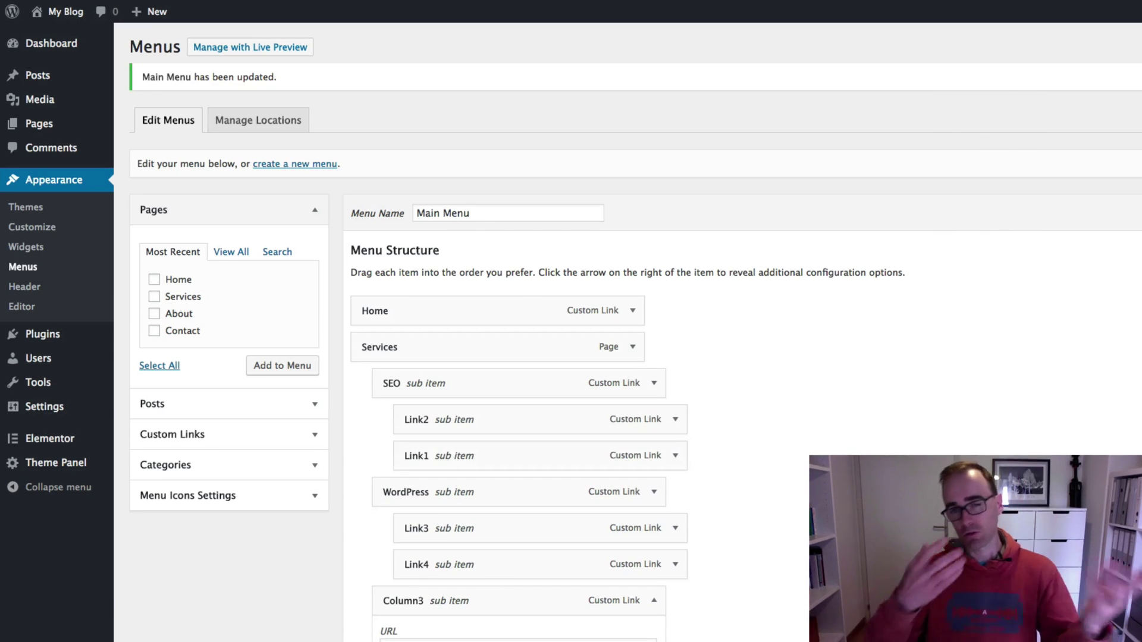